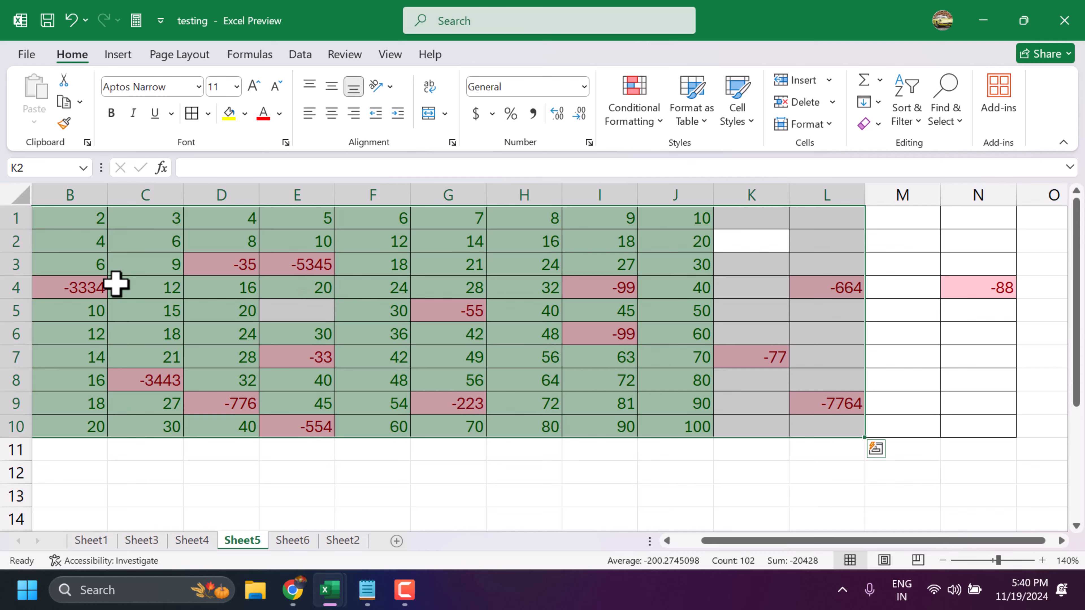
- Select all cells of Sheet6 and look through the selected rows, returning to the top and selecting cell F7
{"action": "left_click", "coordinate": [301, 540]}
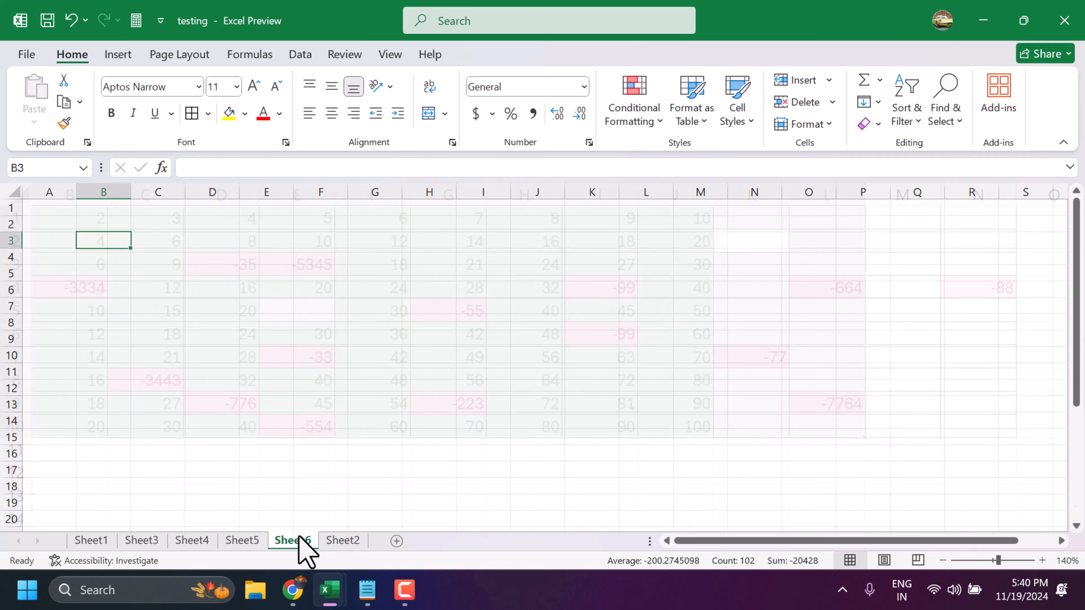
{"action": "key", "text": "ctrl+a"}
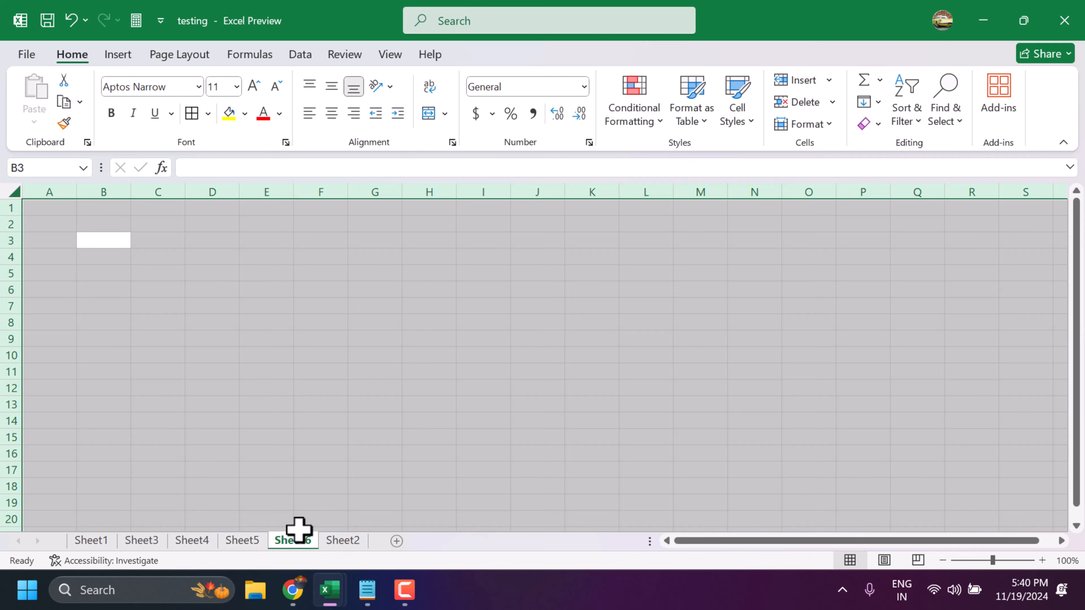
{"action": "scroll", "coordinate": [213, 275], "scroll_direction": "down", "scroll_amount": 12}
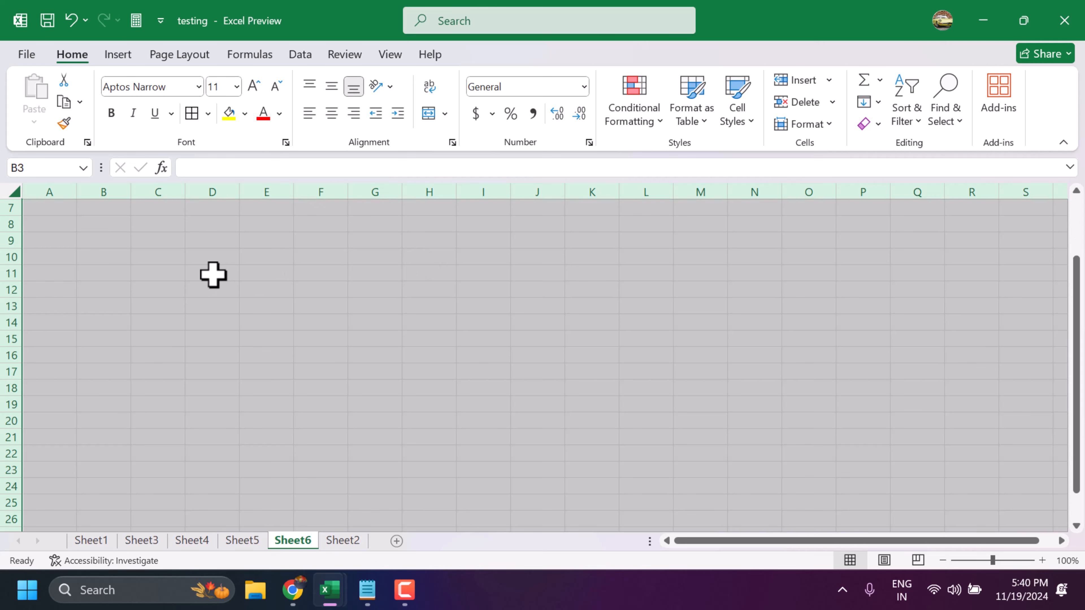
{"action": "scroll", "coordinate": [213, 275], "scroll_direction": "down", "scroll_amount": 11}
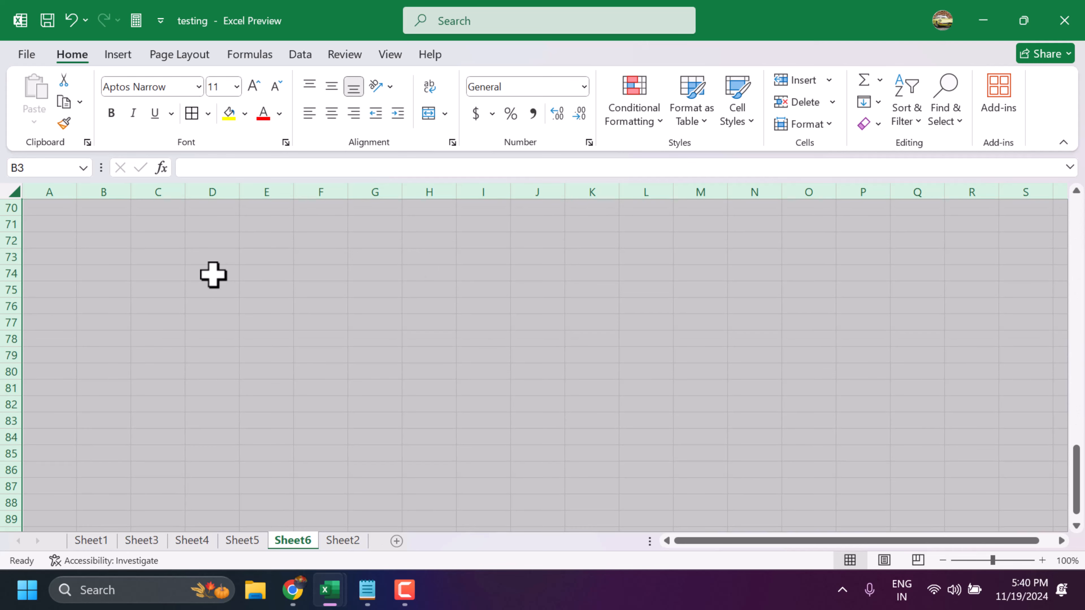
{"action": "scroll", "coordinate": [213, 274], "scroll_direction": "down", "scroll_amount": 20}
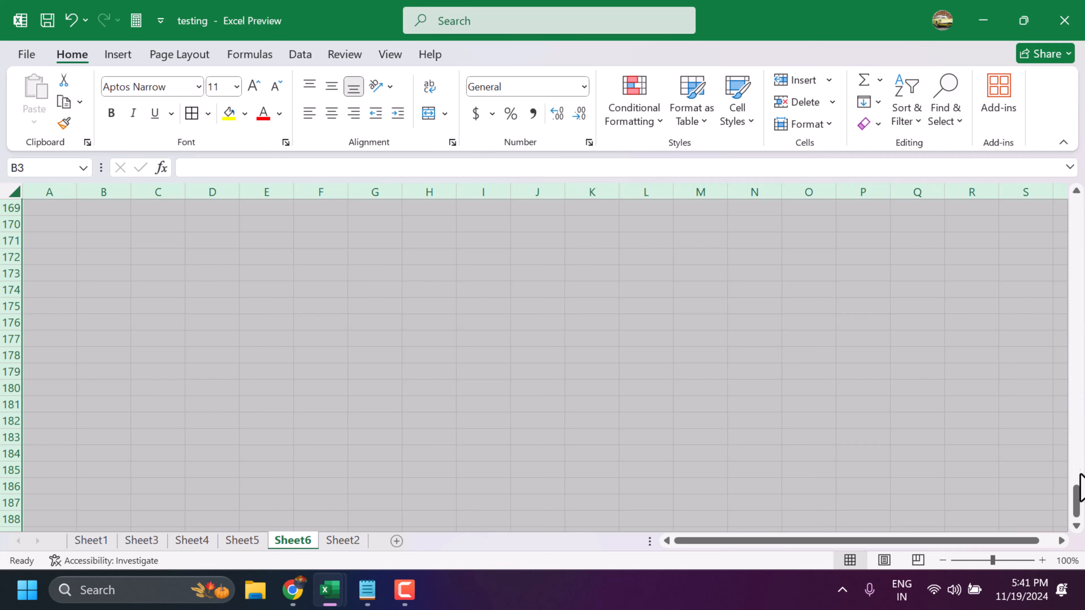
{"action": "left_click_drag", "start_coordinate": [1078, 499], "coordinate": [1077, 209]}
{"action": "left_click", "coordinate": [337, 301]}
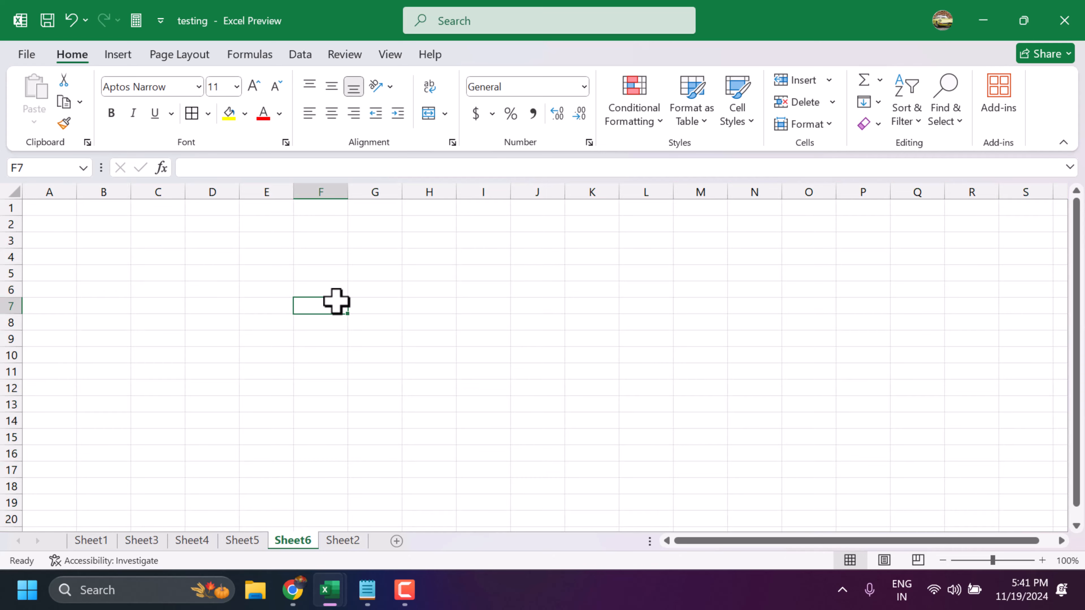
- Make the values in cells H3 and H8 of Sheet5 bold
{"action": "left_click", "coordinate": [252, 541]}
{"action": "left_click", "coordinate": [380, 270]}
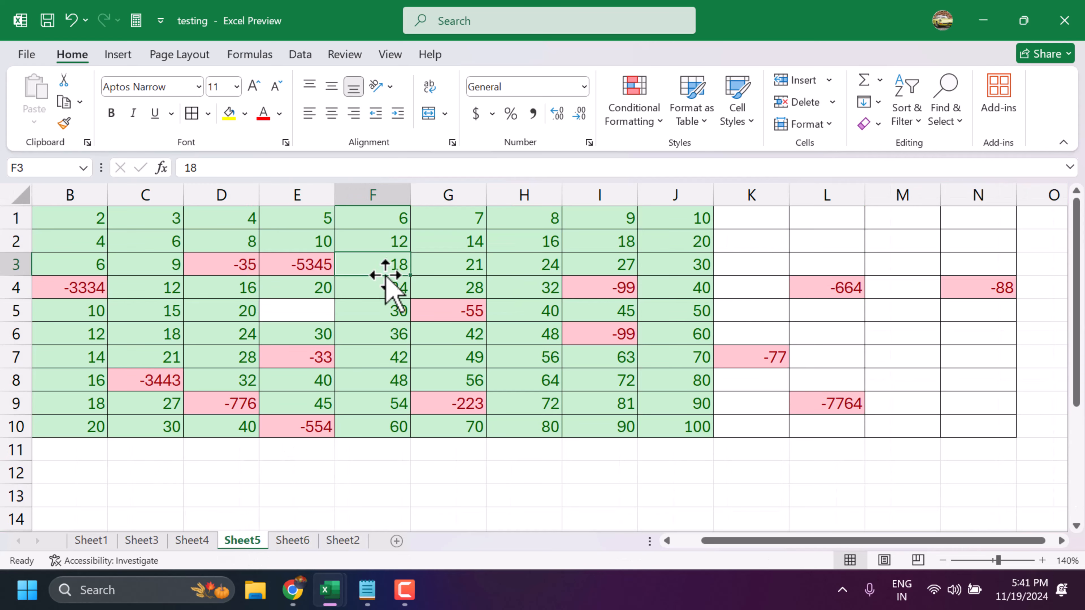
{"action": "left_click", "coordinate": [542, 261]}
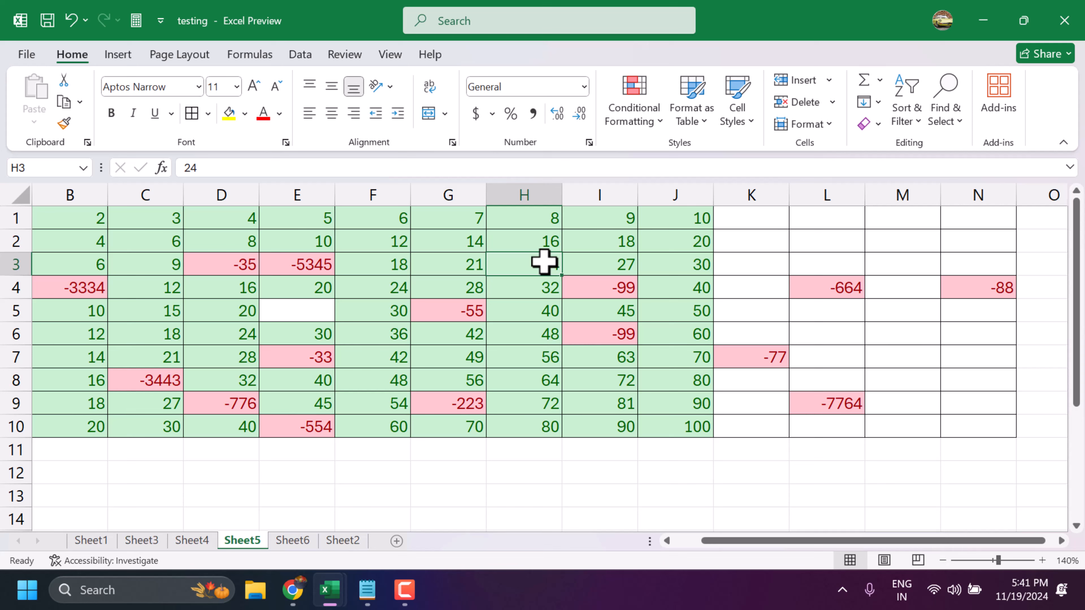
{"action": "key", "text": "ctrl+b"}
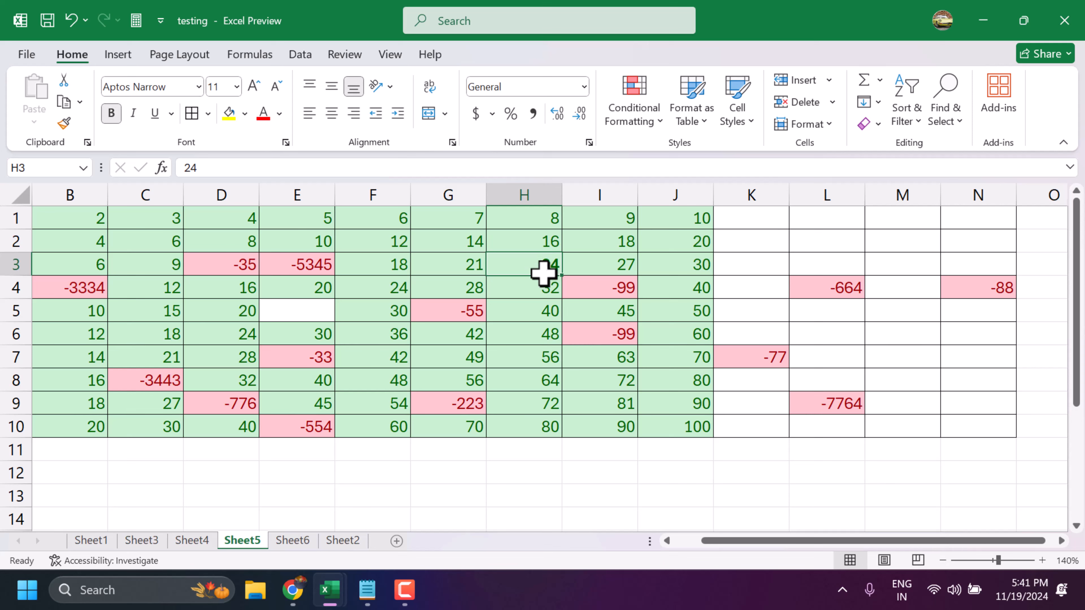
{"action": "left_click", "coordinate": [540, 379]}
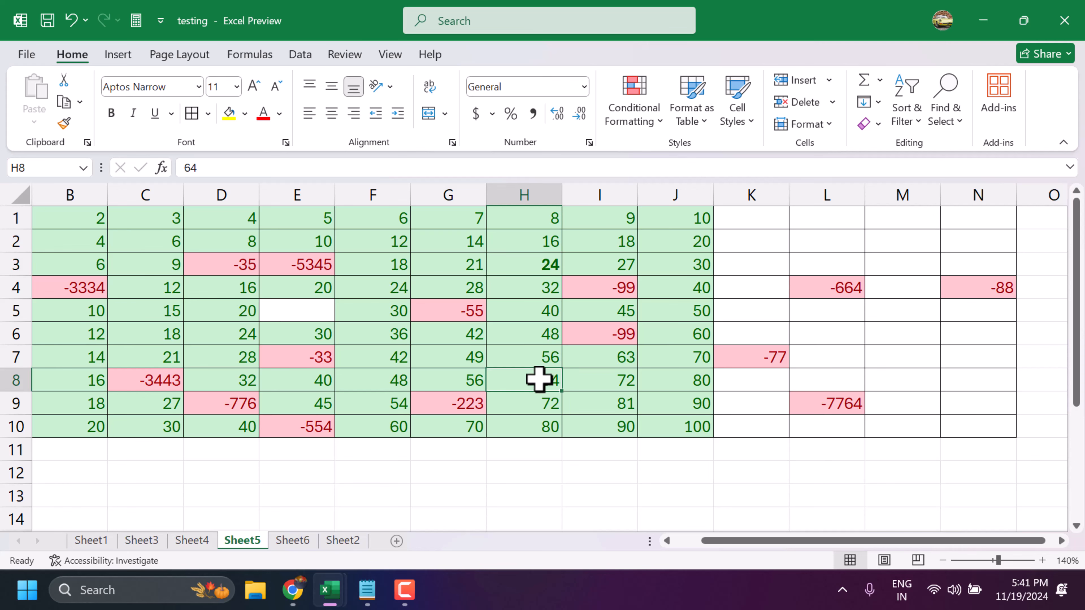
{"action": "key", "text": "ctrl+b"}
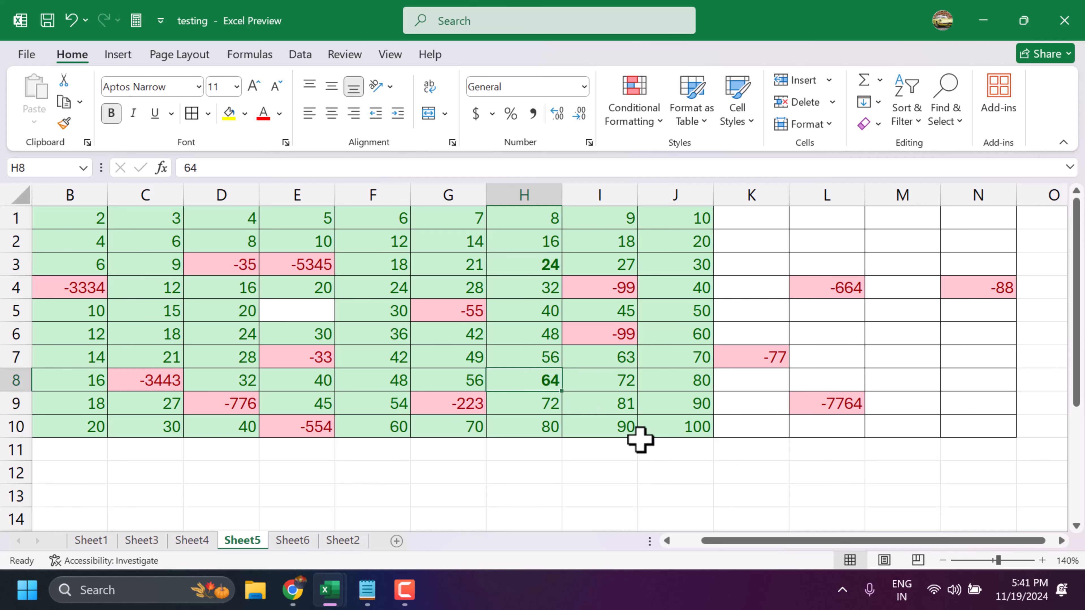
- Copy cell G4 and paste it into the empty cell F12 below the table
{"action": "left_click", "coordinate": [1042, 560]}
{"action": "left_click", "coordinate": [1042, 561]}
{"action": "left_click", "coordinate": [403, 300]}
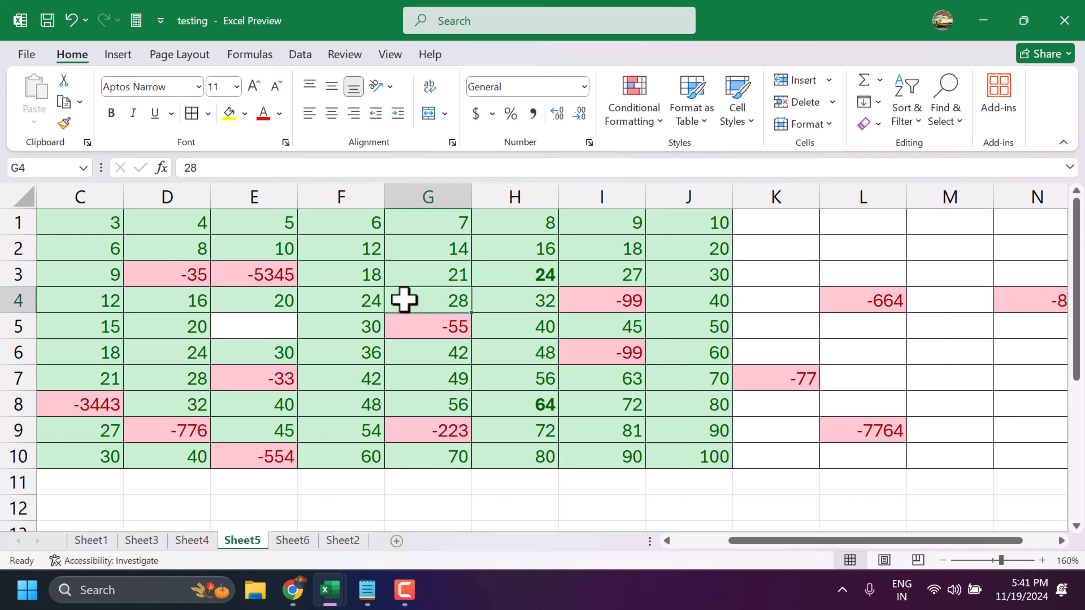
{"action": "key", "text": "ctrl+c"}
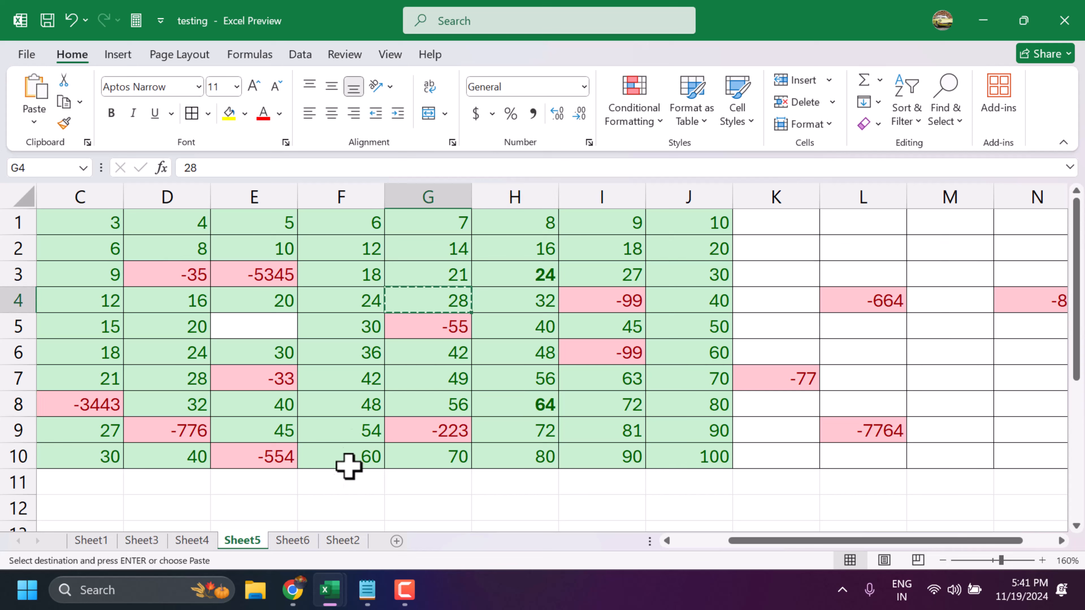
{"action": "left_click", "coordinate": [341, 503]}
{"action": "key", "text": "ctrl+v"}
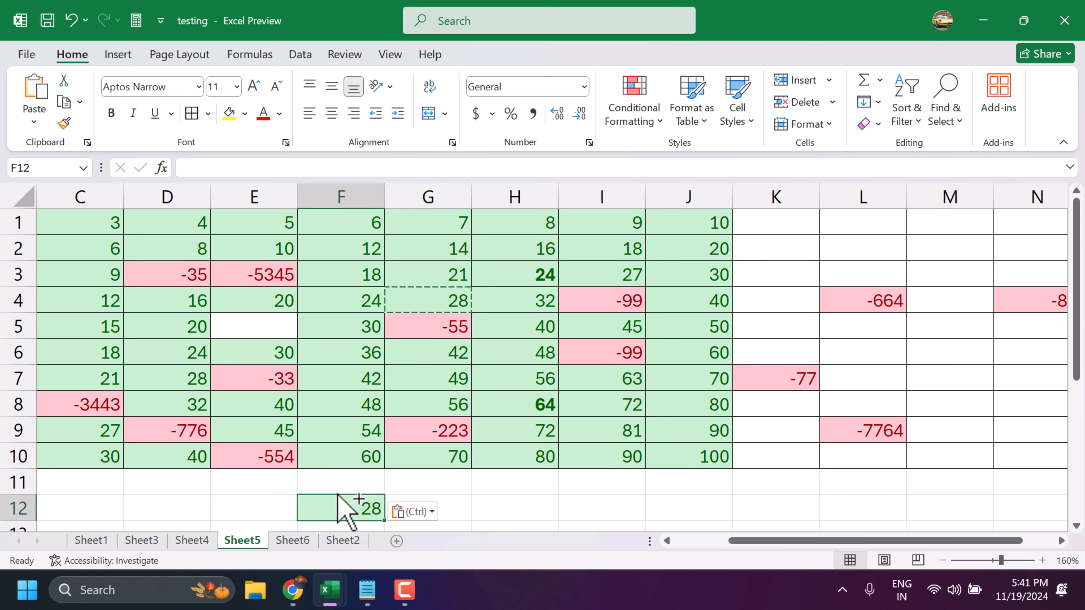
{"action": "left_click", "coordinate": [436, 488]}
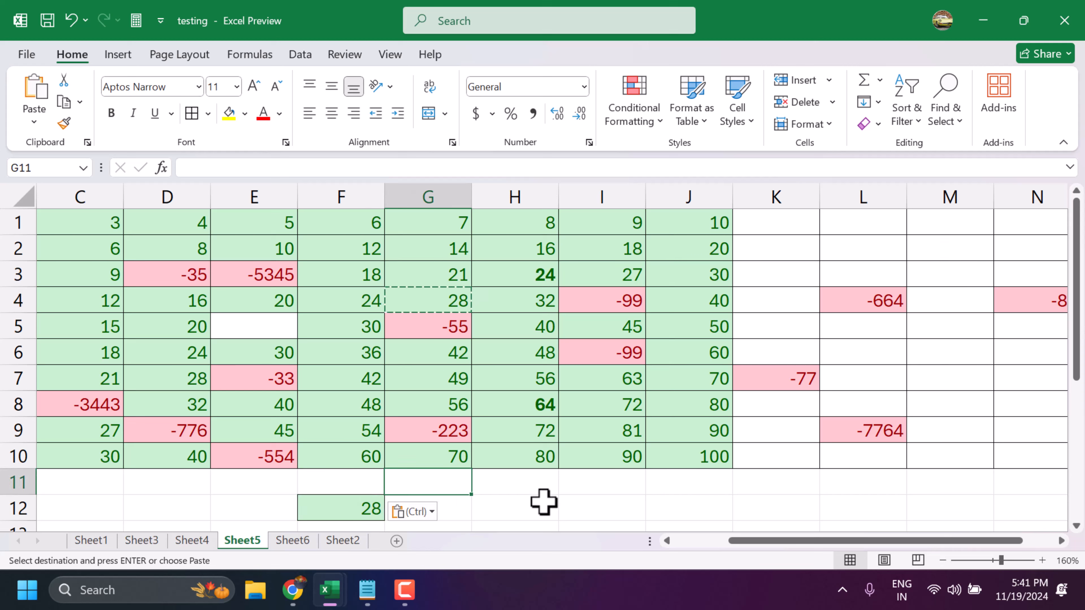
{"action": "left_click", "coordinate": [247, 272]}
{"action": "key", "text": "ctrl+c"}
{"action": "left_click", "coordinate": [488, 505]}
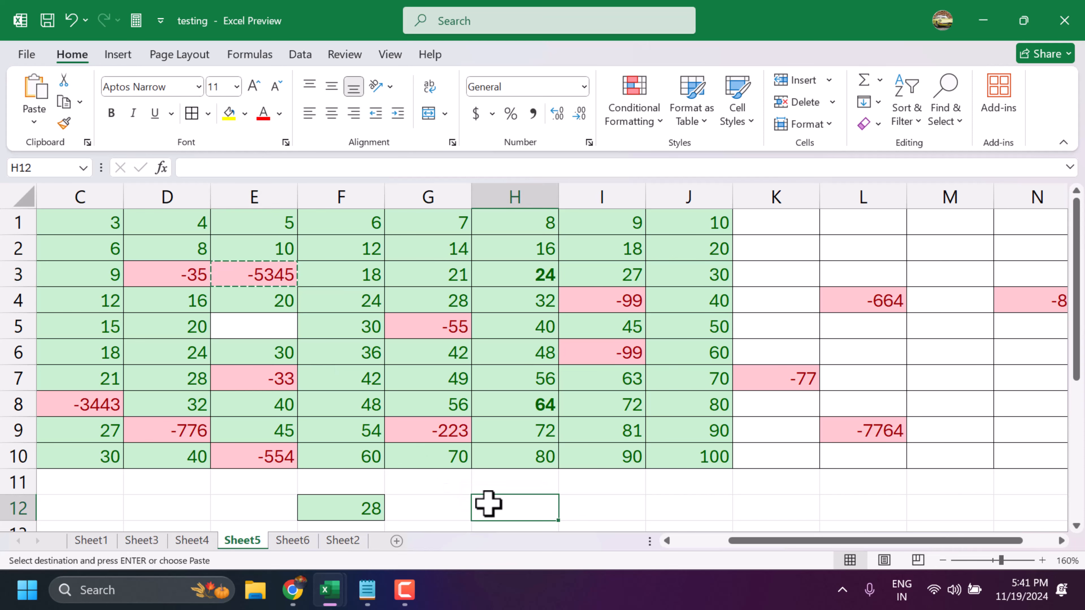
- Fill cell F5 with the value from the cell above it, and clear the contents of cell E6
{"action": "left_click", "coordinate": [349, 332]}
{"action": "key", "text": "Return"}
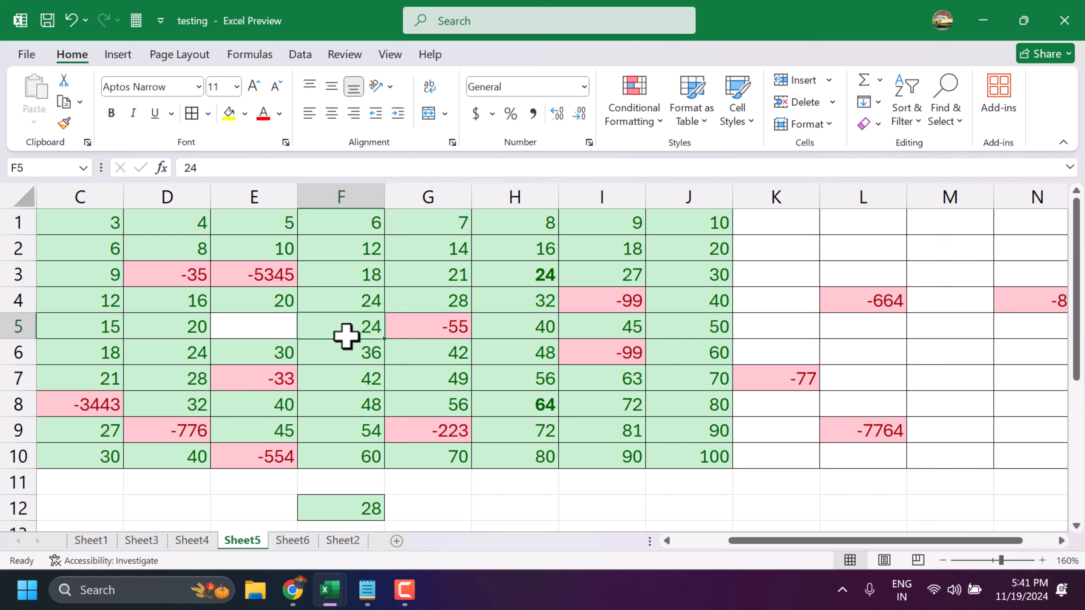
{"action": "left_click", "coordinate": [281, 356]}
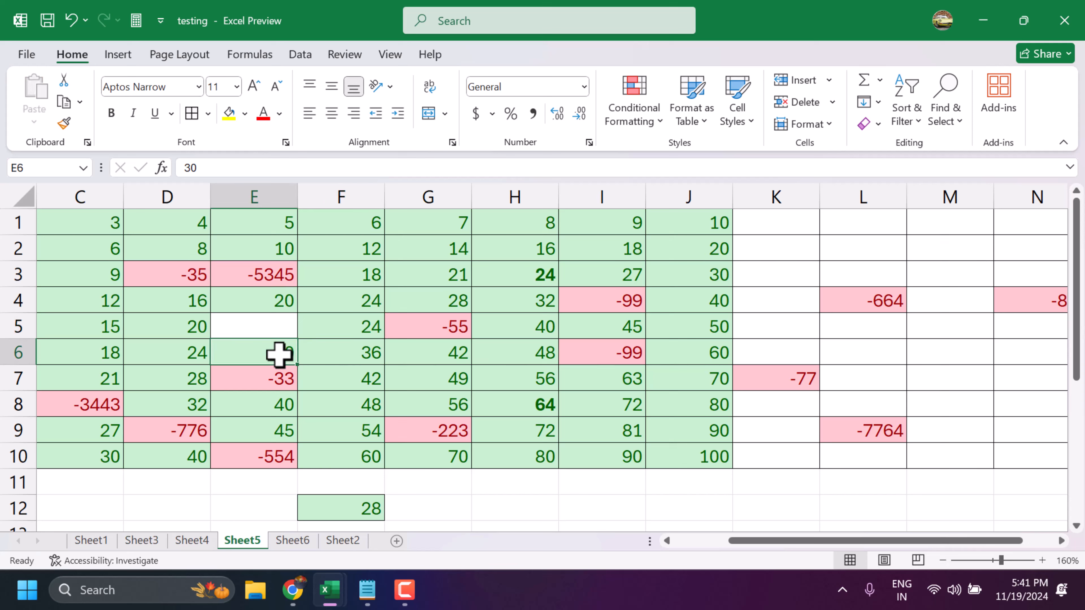
{"action": "key", "text": "Delete"}
{"action": "left_click", "coordinate": [429, 491]}
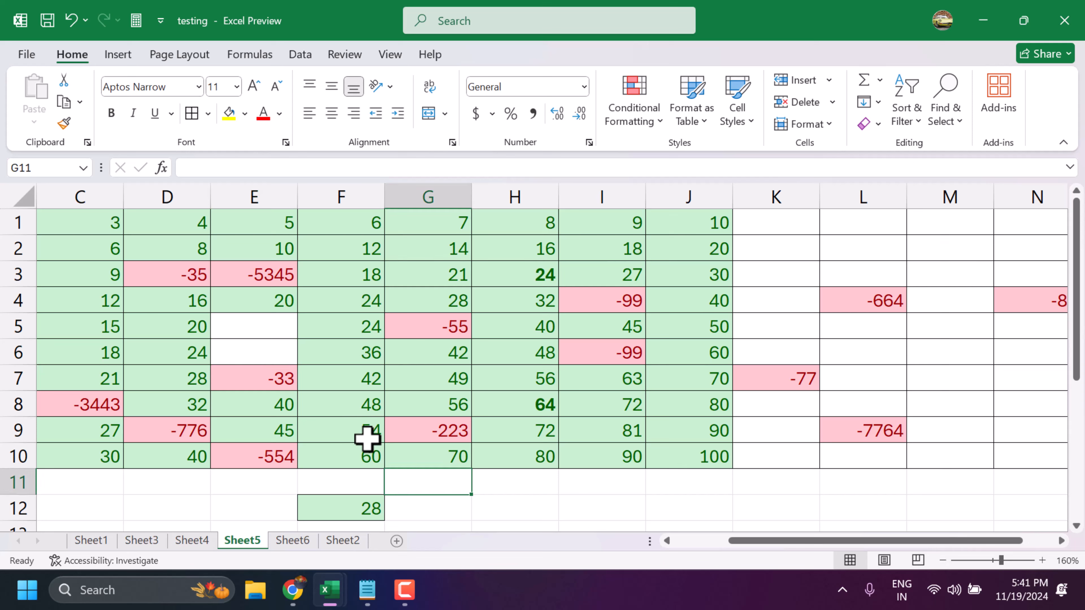
- Fill cells D6, D7 and D8 one after another with the value 20 from the cell above
{"action": "left_click", "coordinate": [170, 356]}
{"action": "key", "text": "ctrl+d"}
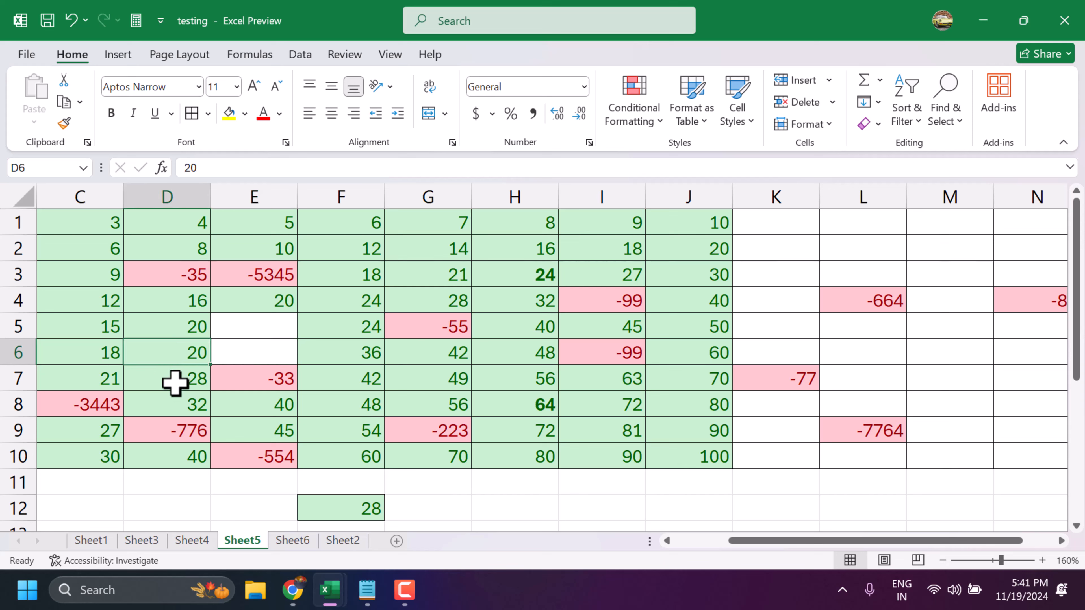
{"action": "left_click", "coordinate": [175, 380]}
{"action": "key", "text": "ctrl+d"}
{"action": "left_click", "coordinate": [175, 404]}
{"action": "key", "text": "ctrl+d"}
- Fill cells C6, C4, C2 and C9 each with the value of the cell directly above
{"action": "left_click", "coordinate": [110, 353]}
{"action": "key", "text": "ctrl+d"}
{"action": "left_click", "coordinate": [110, 301]}
{"action": "key", "text": "ctrl+d"}
{"action": "left_click", "coordinate": [112, 247]}
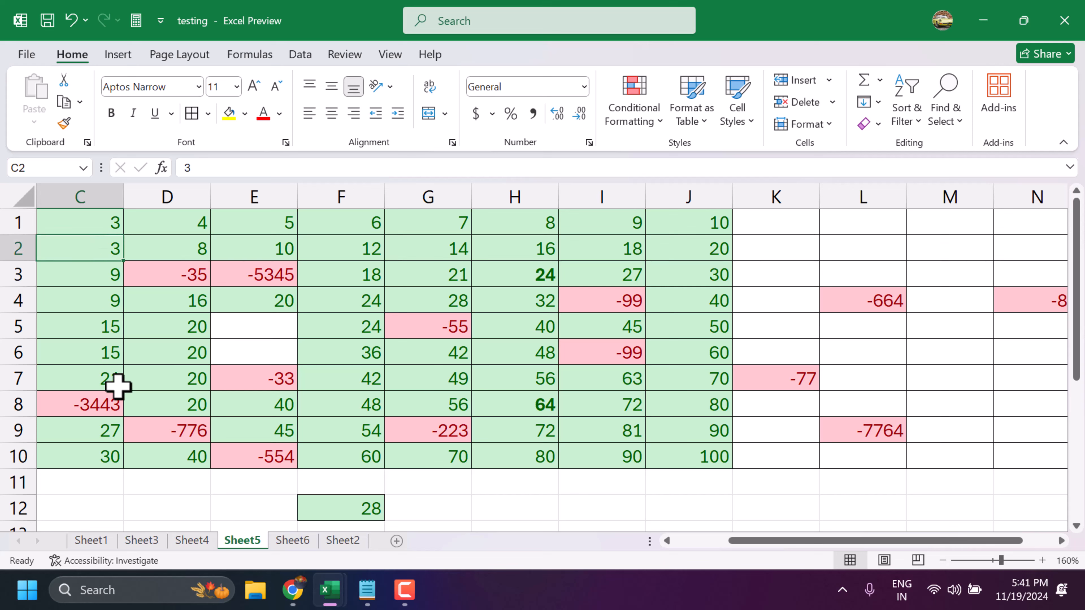
{"action": "left_click", "coordinate": [112, 428]}
{"action": "key", "text": "ctrl+d"}
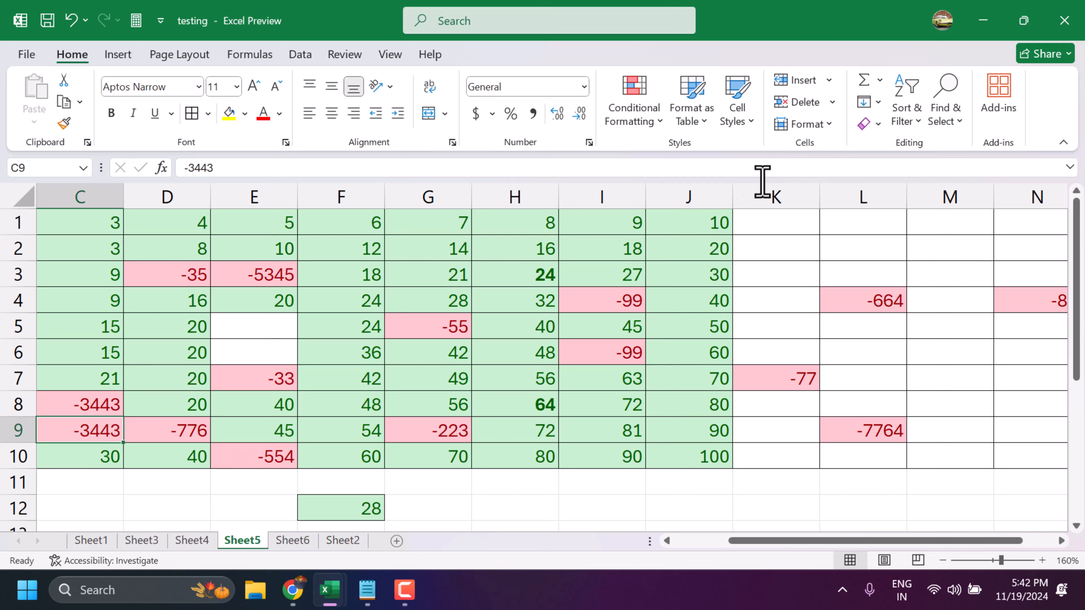
- Fill cells J2 through J6 downward with the value 10 from cell J1
{"action": "left_click", "coordinate": [705, 249]}
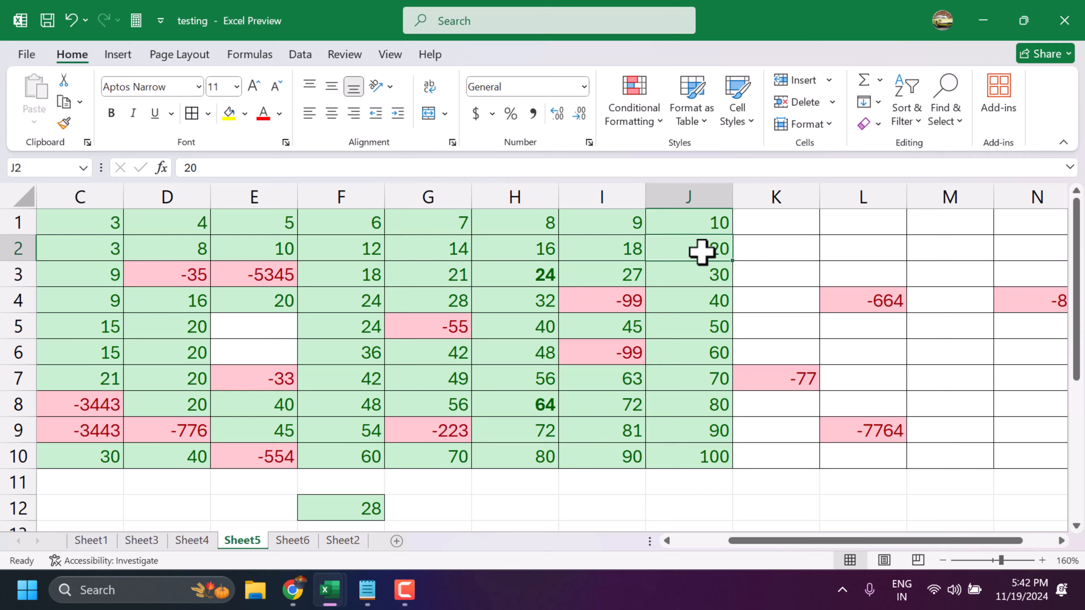
{"action": "key", "text": "ctrl+d"}
{"action": "left_click", "coordinate": [711, 280]}
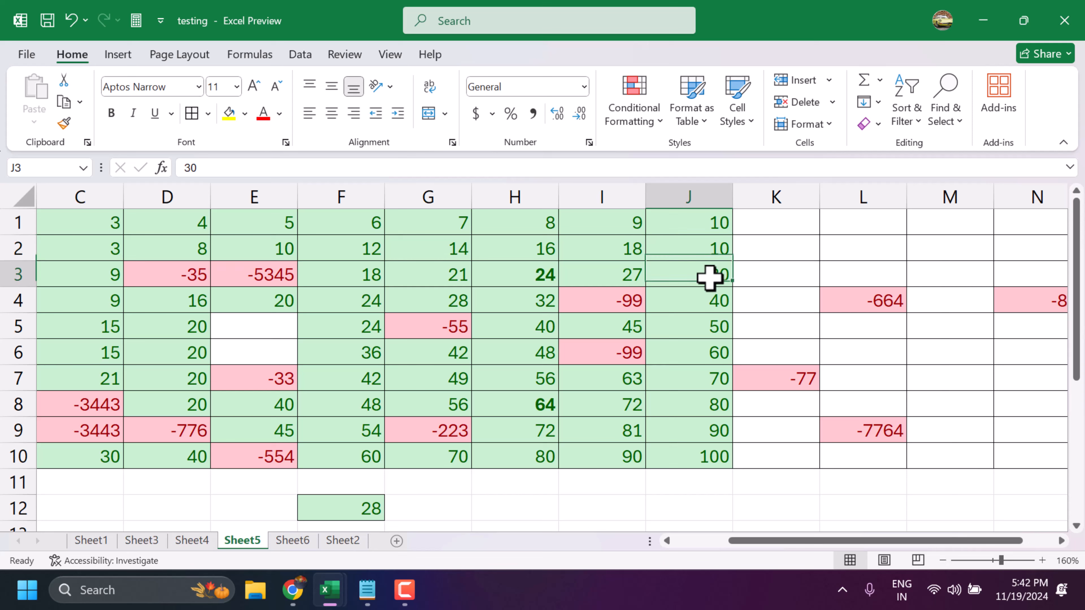
{"action": "key", "text": "ctrl+d"}
{"action": "left_click", "coordinate": [702, 309], "text": "ctrl"}
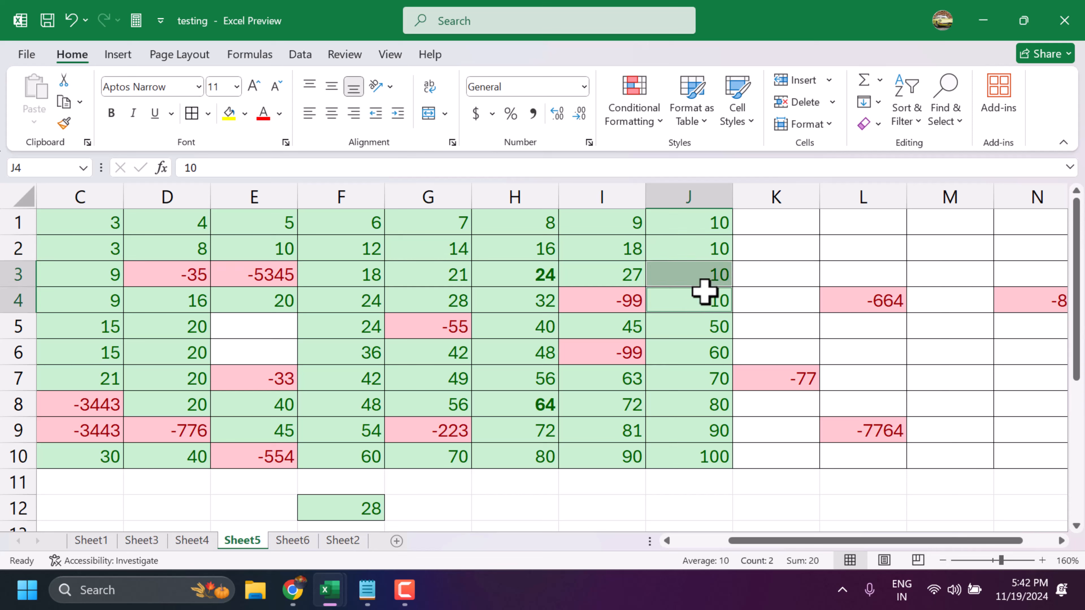
{"action": "left_click", "coordinate": [701, 297]}
{"action": "key", "text": "ctrl+d"}
{"action": "left_click", "coordinate": [698, 323]}
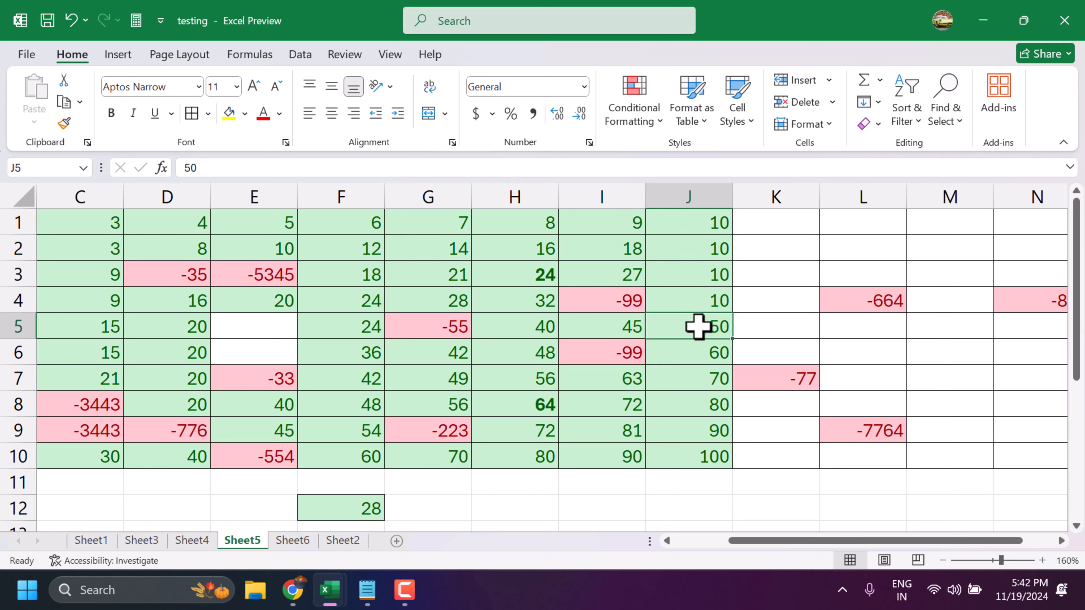
{"action": "key", "text": "ctrl+d"}
{"action": "left_click", "coordinate": [688, 353]}
{"action": "key", "text": "ctrl+d"}
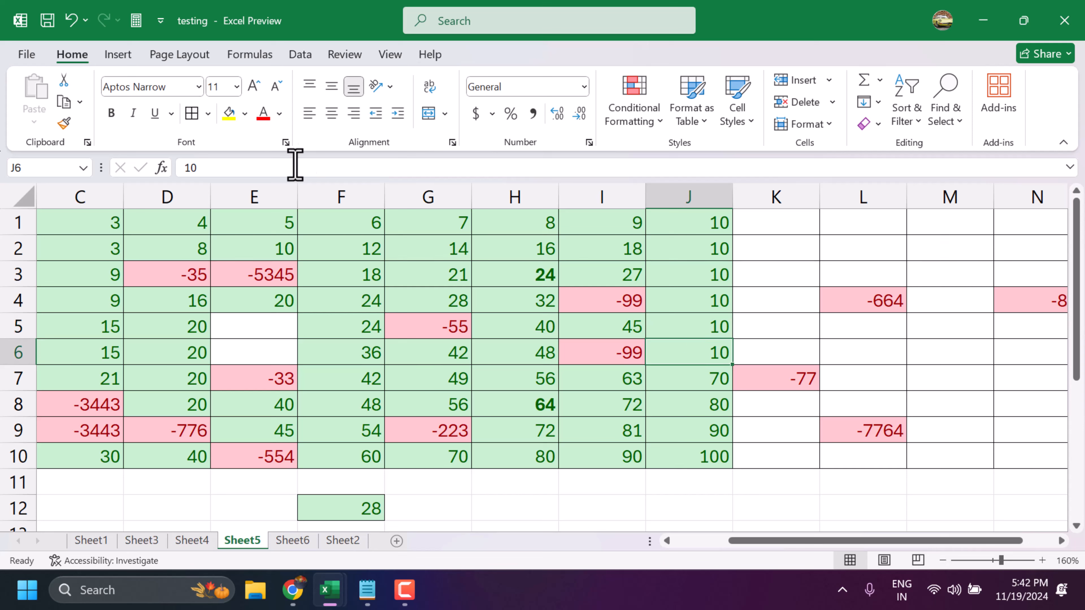
- Fill cells F2 and G4 each with the value of the cell directly above
{"action": "left_click", "coordinate": [344, 252]}
{"action": "key", "text": "ctrl+d"}
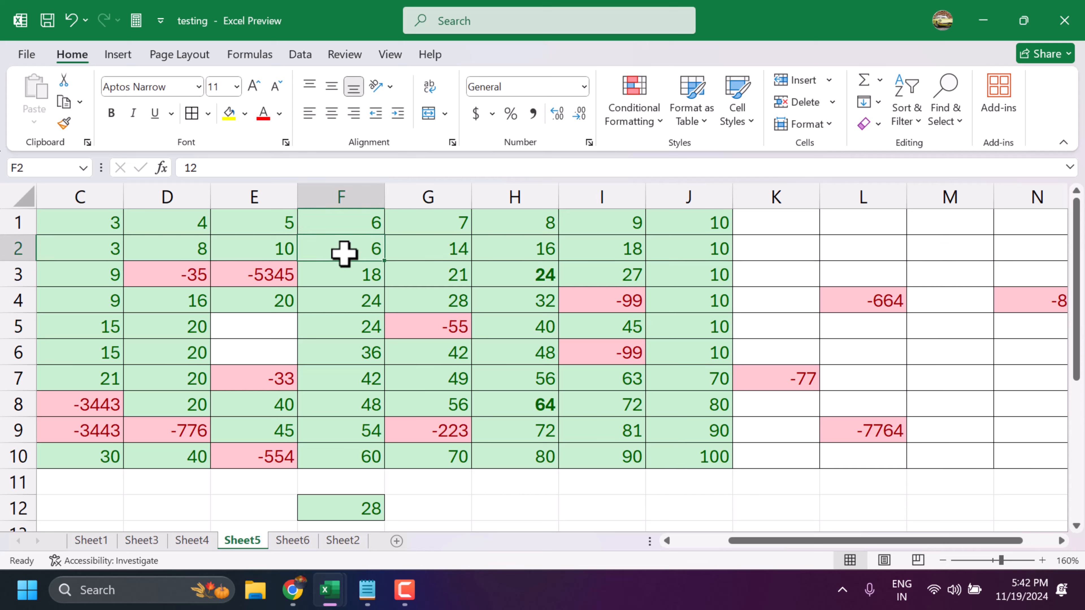
{"action": "left_click", "coordinate": [429, 304]}
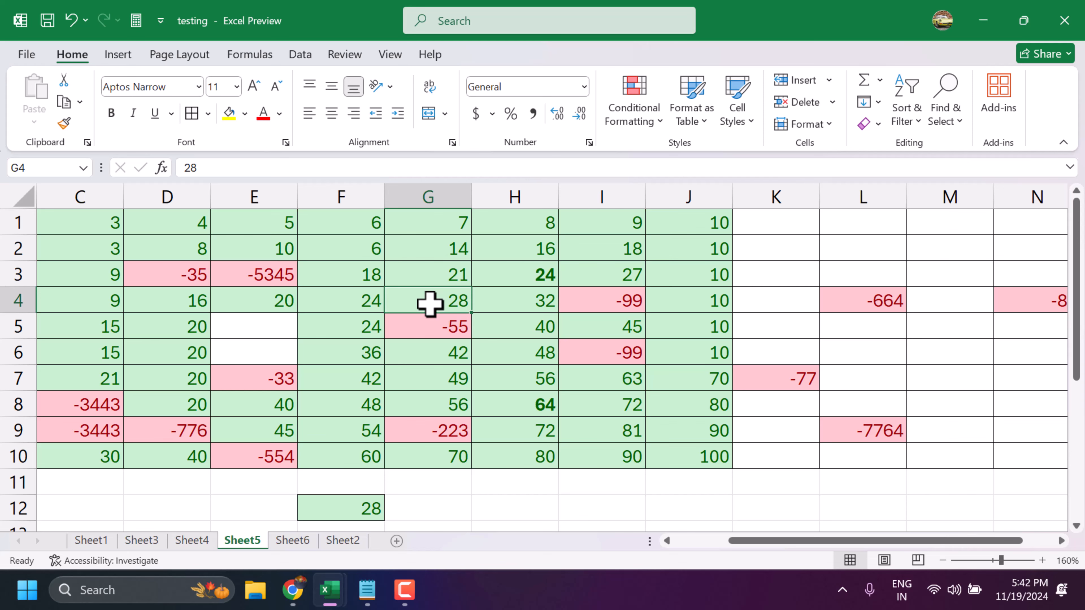
{"action": "key", "text": "ctrl+d"}
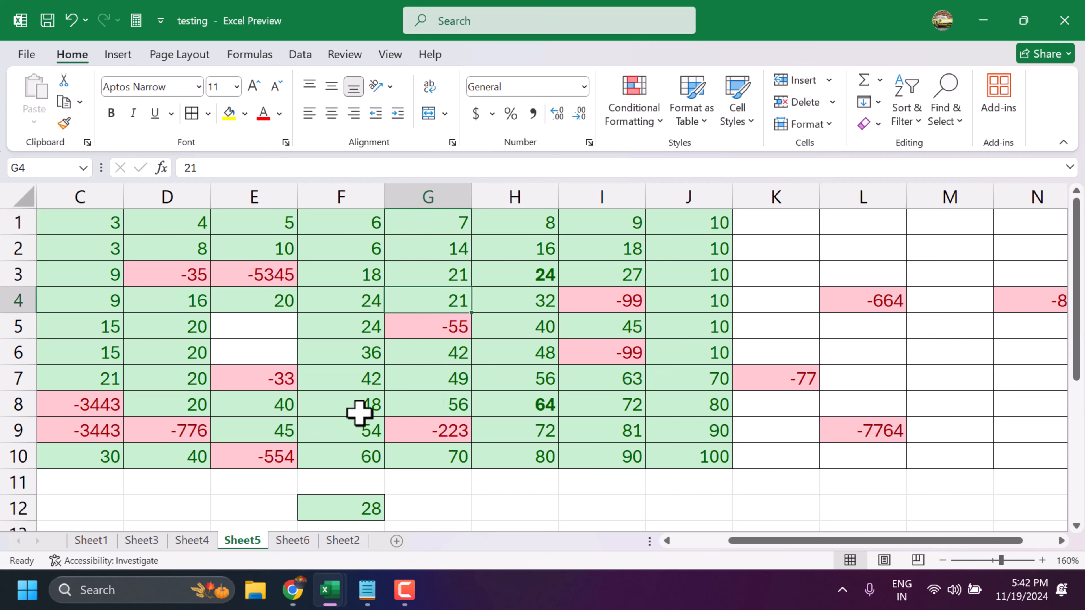
- Try Flash Fill in the empty cell D12 below the table
{"action": "scroll", "coordinate": [359, 412], "scroll_direction": "down", "scroll_amount": 2}
{"action": "left_click", "coordinate": [153, 354]}
{"action": "key", "text": "ctrl+e"}
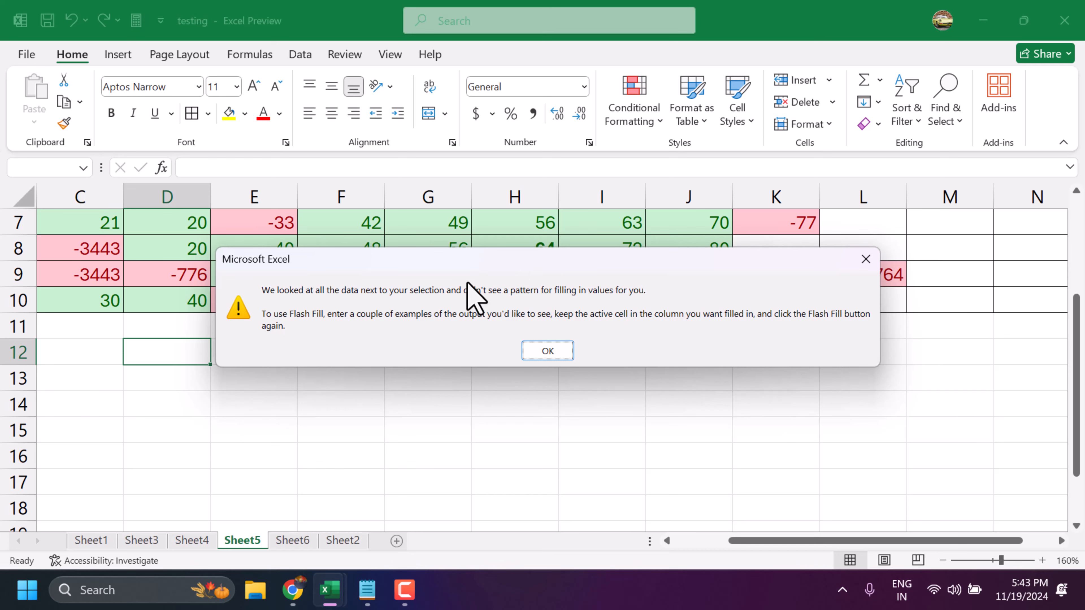
{"action": "left_click", "coordinate": [866, 259]}
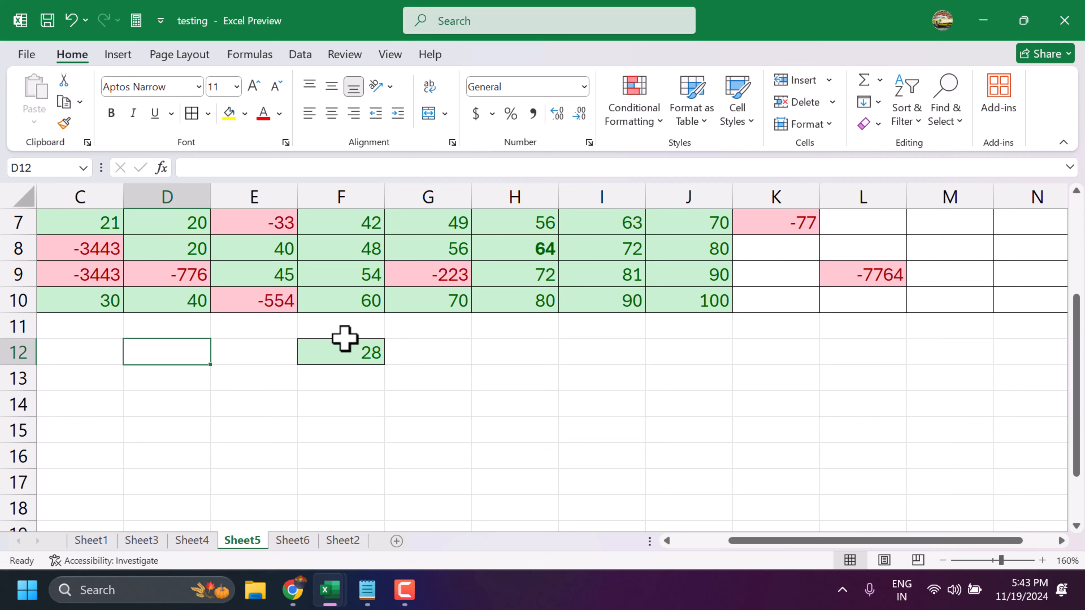
- Open the Find and Replace dialog and close it without searching
{"action": "key", "text": "ctrl+f"}
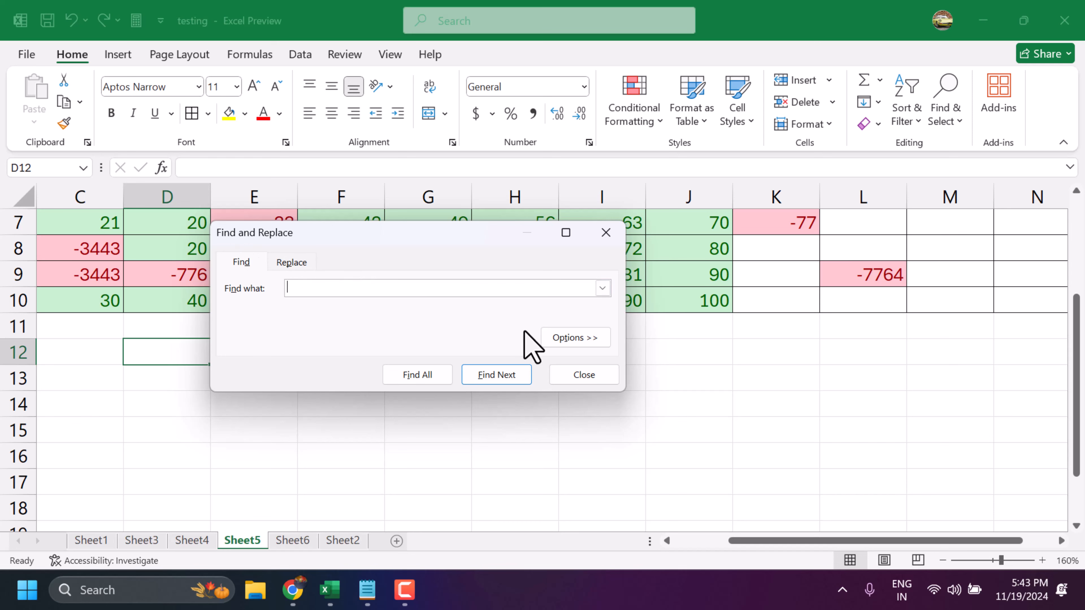
{"action": "left_click", "coordinate": [584, 376]}
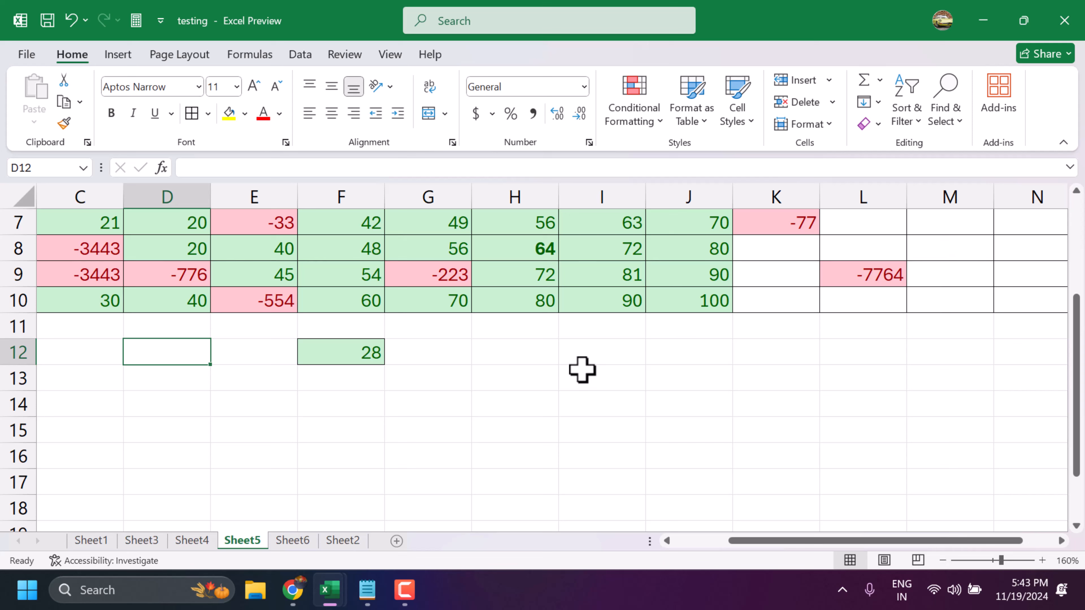
- Enter g in cell D12, and jump to cell C1 using Go To
{"action": "type", "text": "g"}
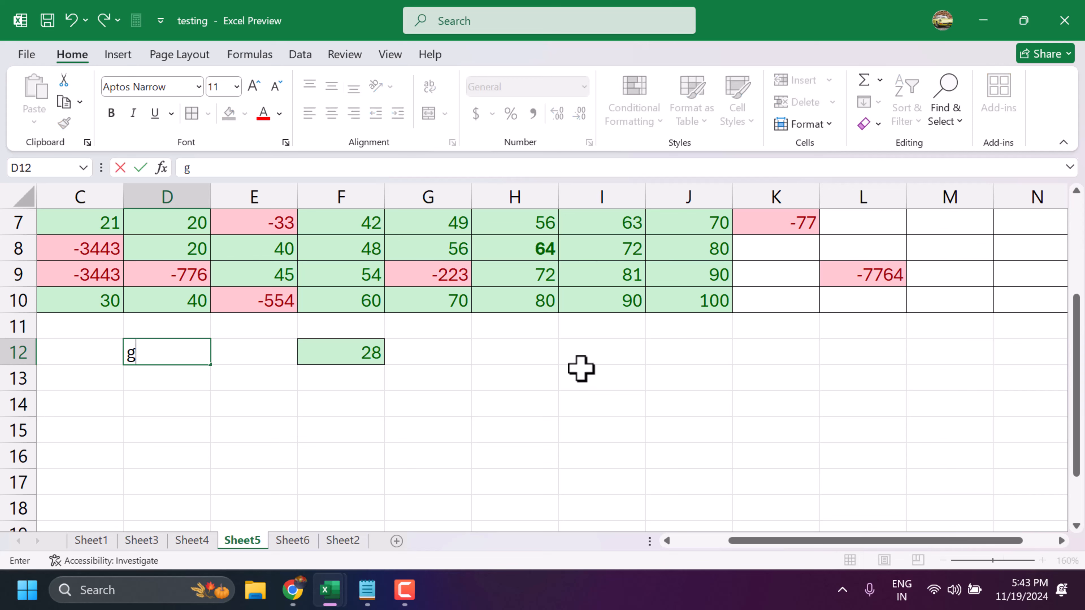
{"action": "left_click", "coordinate": [533, 360]}
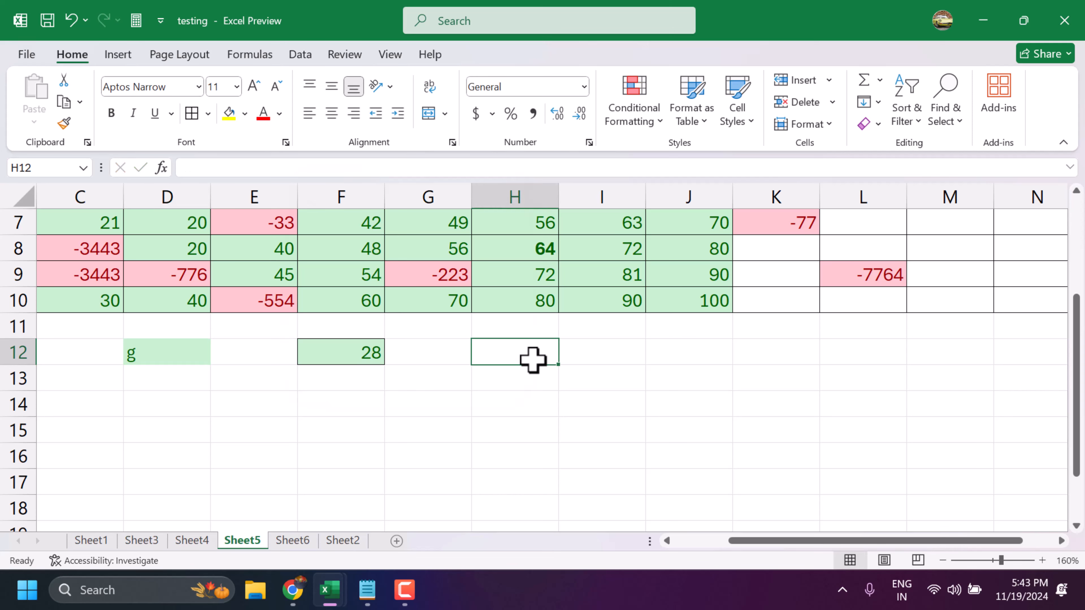
{"action": "key", "text": "ctrl+g"}
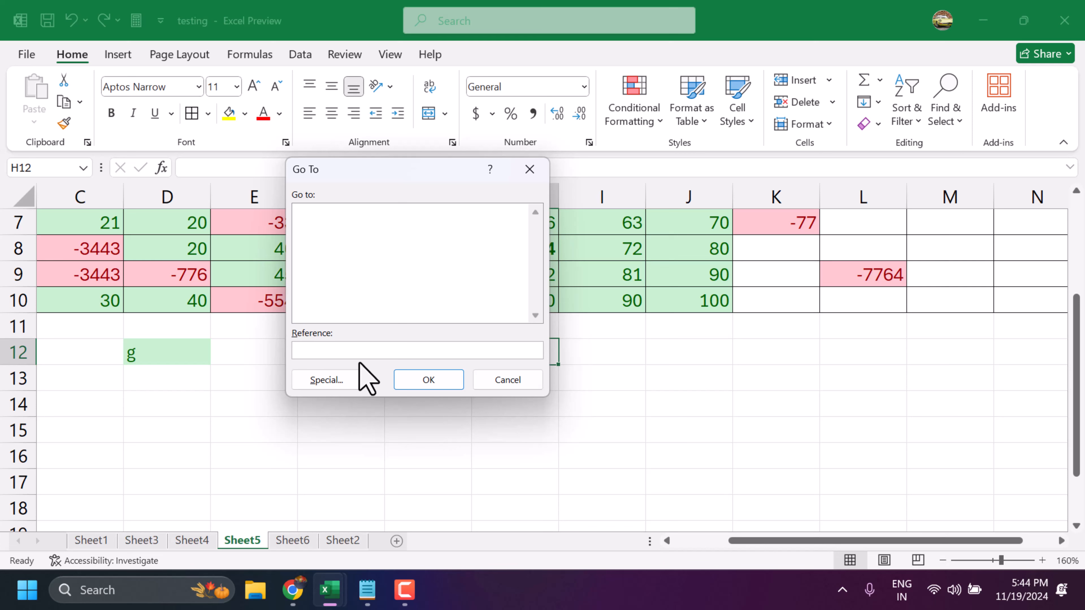
{"action": "type", "text": "c1"}
{"action": "key", "text": "Return"}
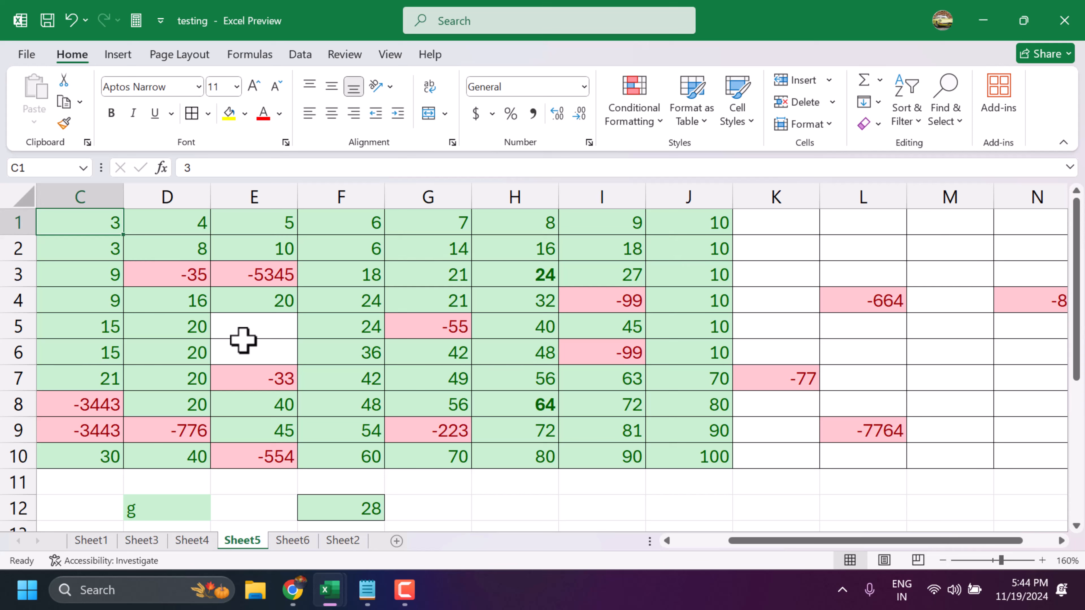
- Enter h in cell C1, and open the Replace dialog from cell F4 and close it without replacing anything
{"action": "type", "text": "h"}
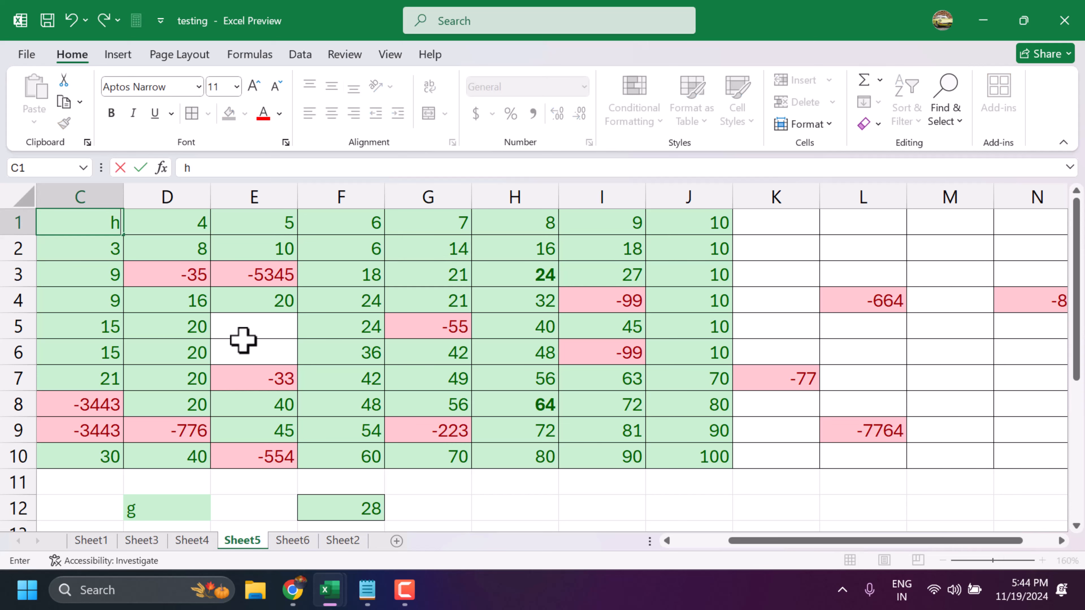
{"action": "left_click", "coordinate": [339, 295]}
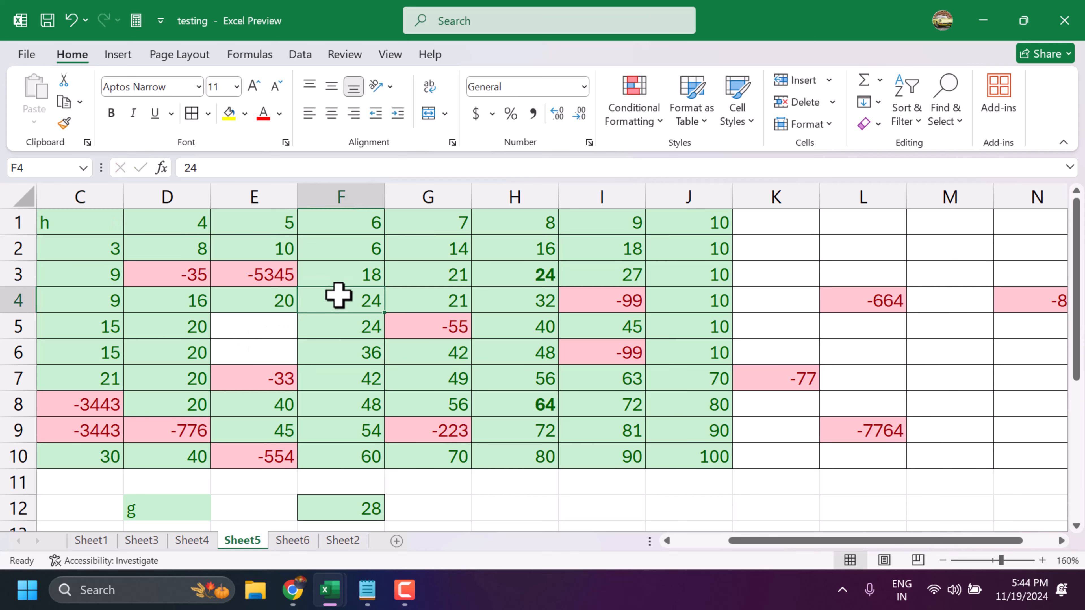
{"action": "key", "text": "ctrl+h"}
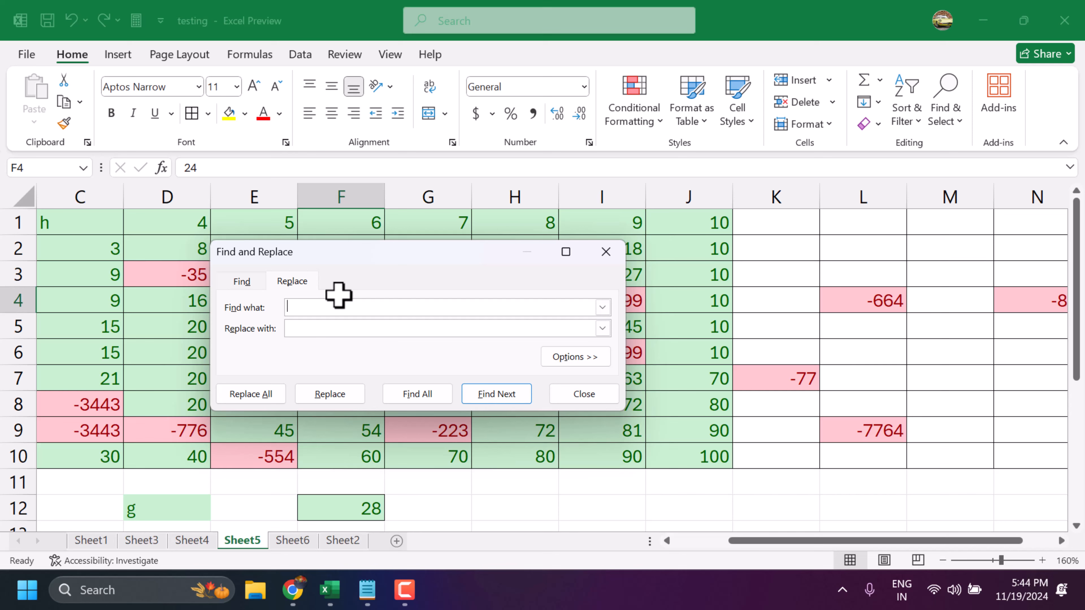
{"action": "left_click", "coordinate": [568, 395]}
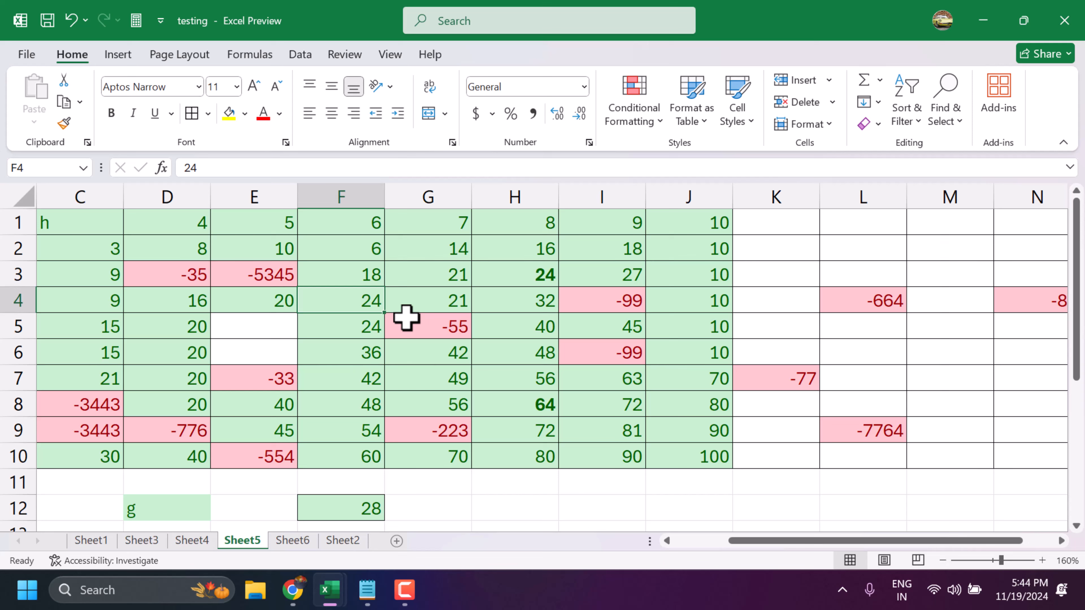
- Toggle italic on and off repeatedly for the number in cell F4, ending with italic applied
{"action": "key", "text": "ctrl+i"}
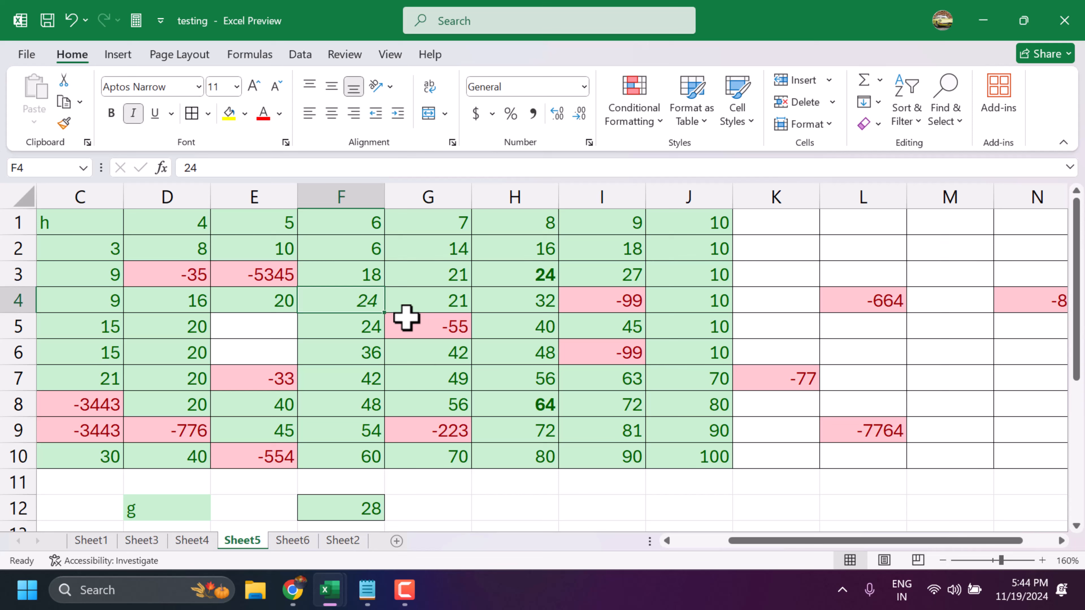
{"action": "key", "text": "ctrl+i"}
{"action": "key", "text": "ctrl+i"}
{"action": "key", "text": "ctrl+i"}
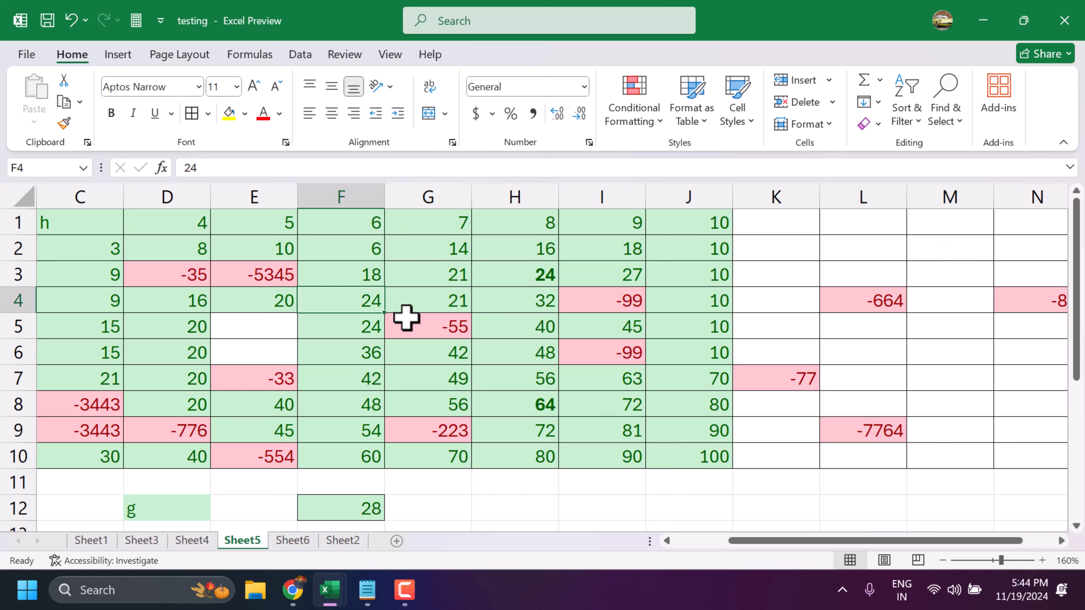
{"action": "key", "text": "ctrl+i"}
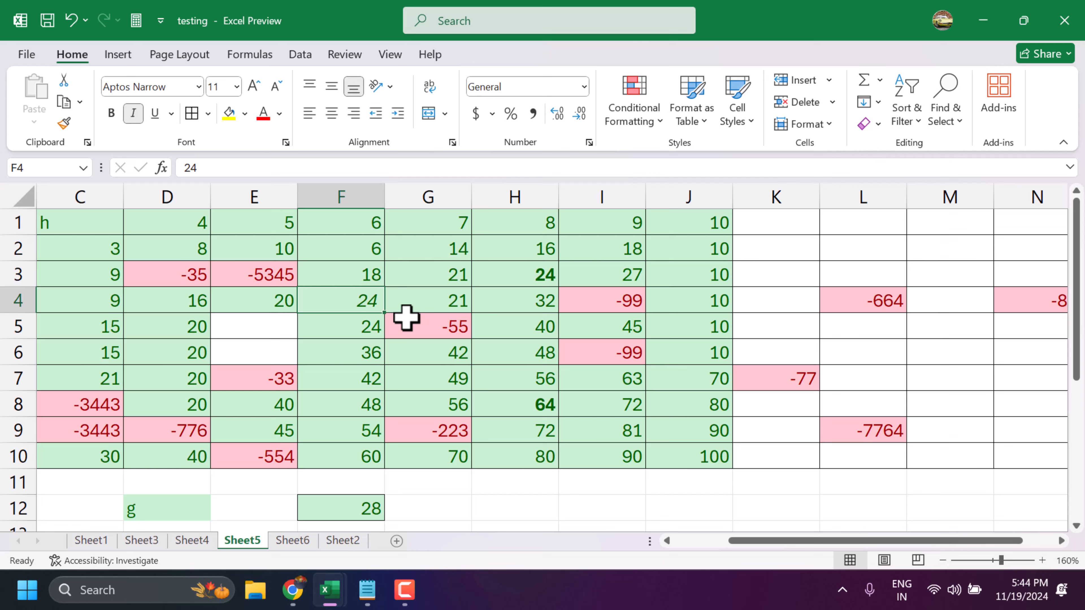
{"action": "key", "text": "ctrl+i"}
{"action": "key", "text": "ctrl+i"}
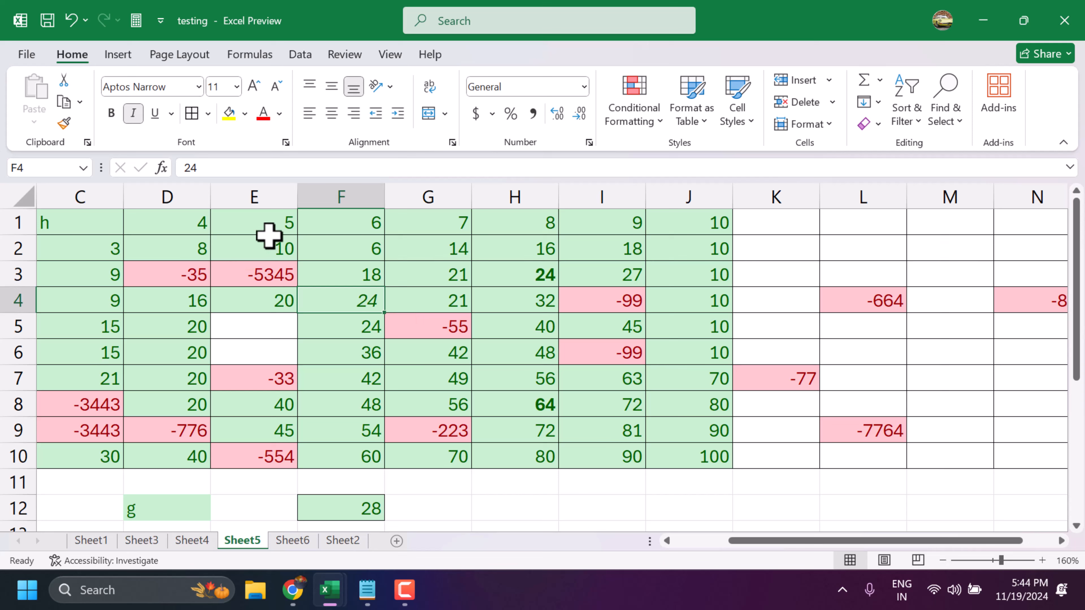
{"action": "key", "text": "ctrl+i"}
{"action": "key", "text": "ctrl+i"}
{"action": "key", "text": "ctrl+i"}
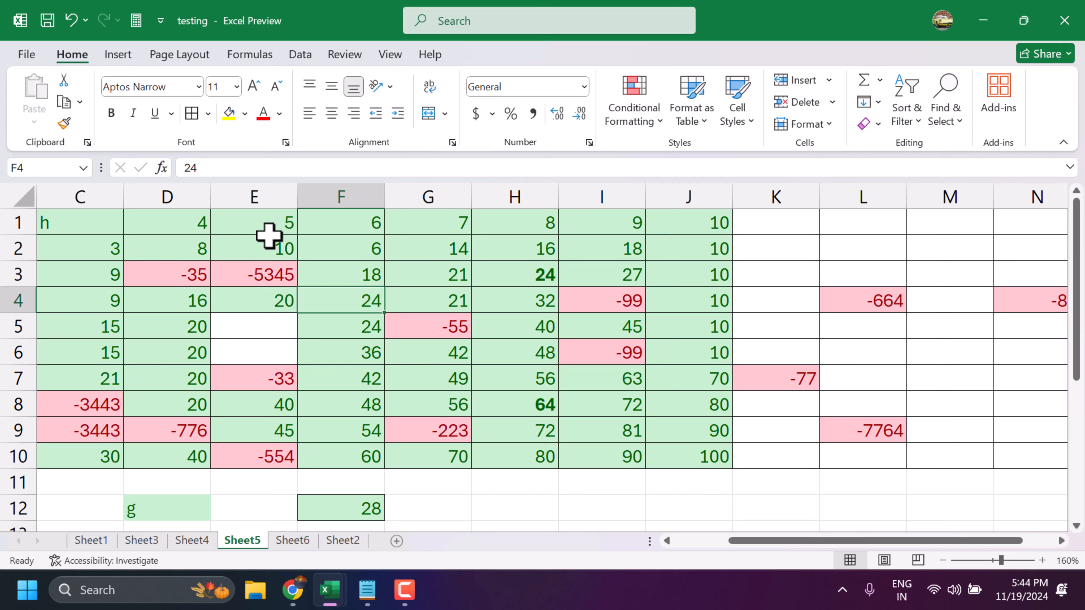
{"action": "key", "text": "ctrl+i"}
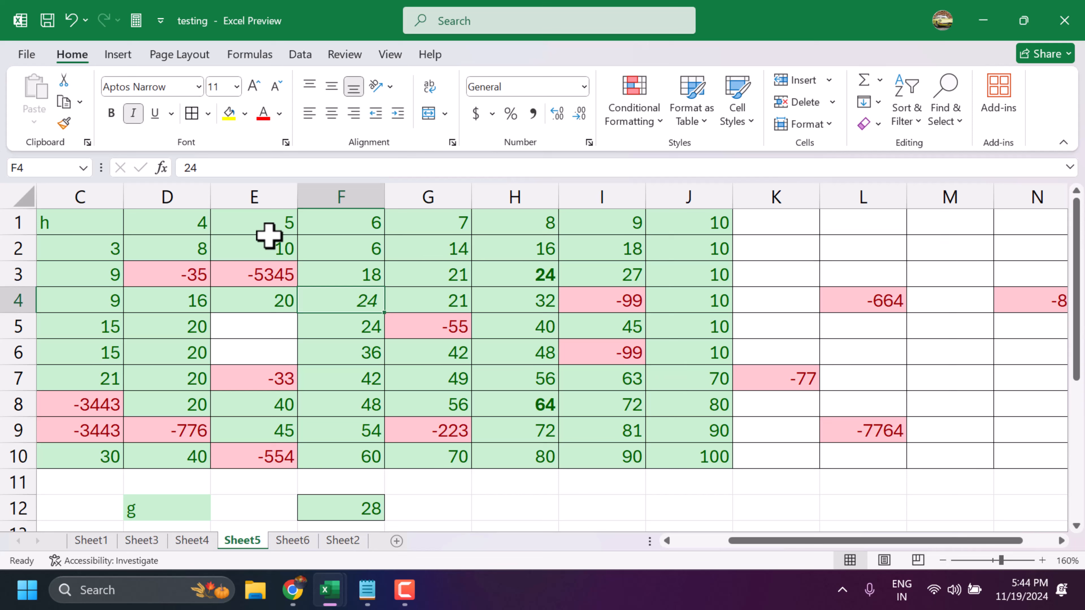
{"action": "key", "text": "ctrl+i"}
{"action": "key", "text": "ctrl+i"}
{"action": "key", "text": "ctrl+i"}
{"action": "key", "text": "ctrl+i"}
- Open the Insert Hyperlink dialog for the empty cell H12 and close it without adding a link
{"action": "left_click", "coordinate": [546, 509]}
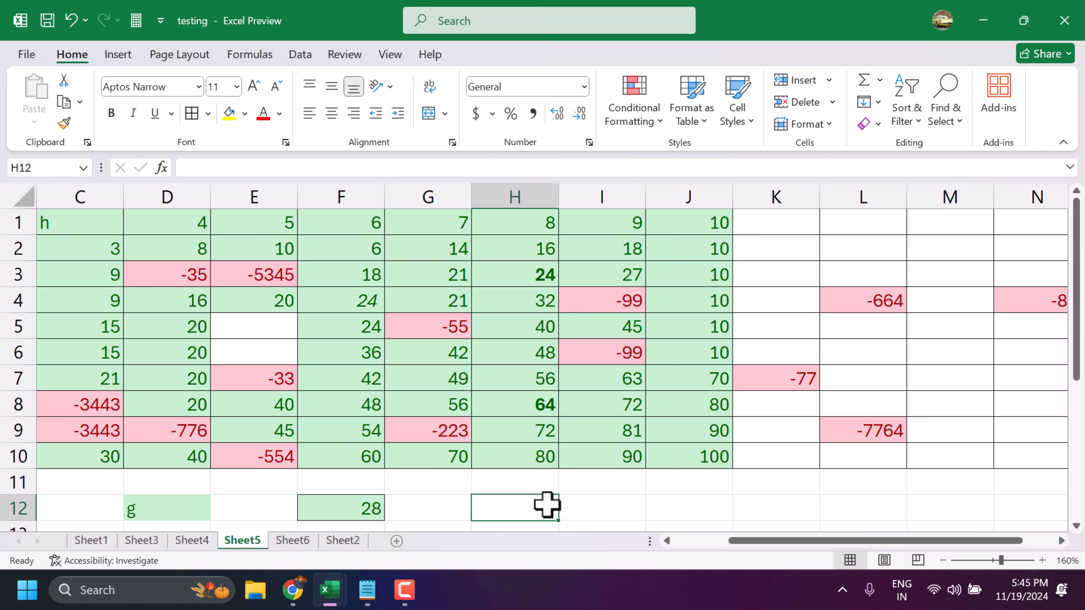
{"action": "key", "text": "ctrl+k"}
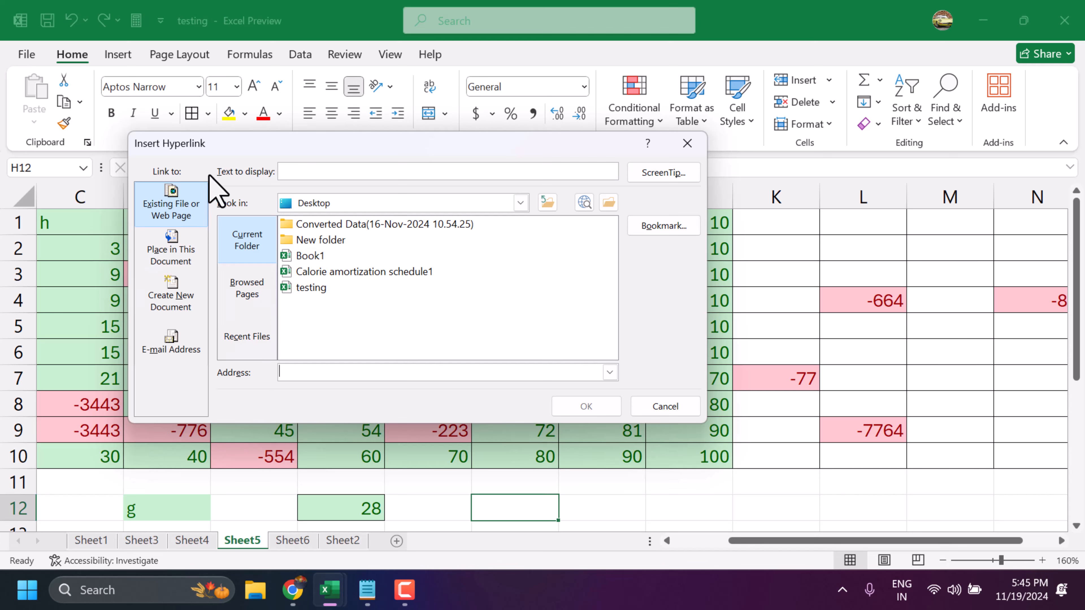
{"action": "left_click", "coordinate": [683, 412]}
- Hyperlink cell F12 to cell A1 of Sheet1 as a place in this document, and follow the link
{"action": "scroll", "coordinate": [763, 302], "scroll_direction": "down", "scroll_amount": 2}
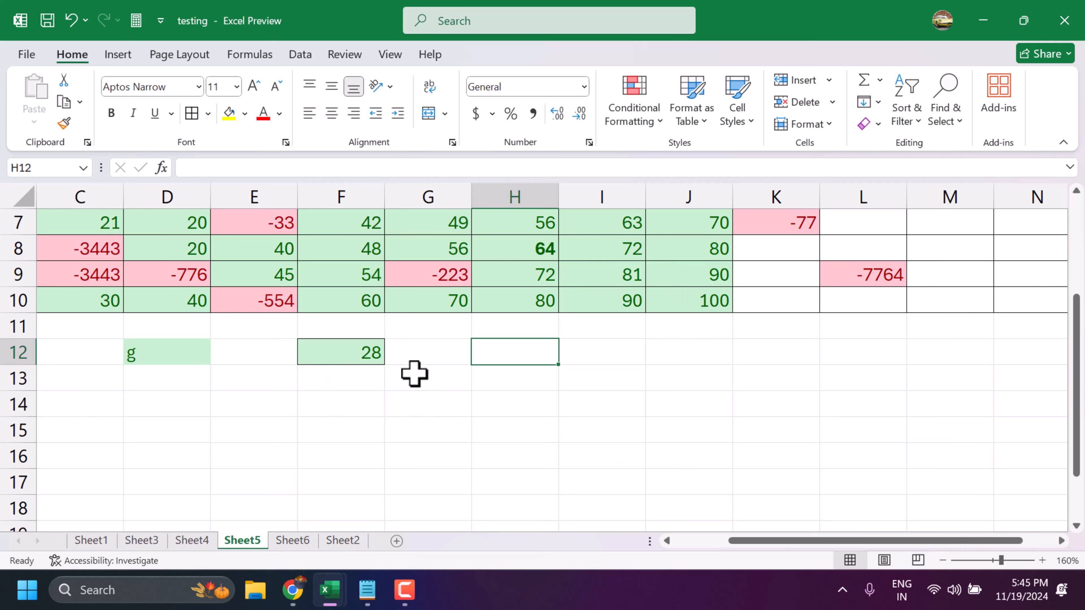
{"action": "scroll", "coordinate": [413, 373], "scroll_direction": "up", "scroll_amount": 2}
{"action": "scroll", "coordinate": [390, 438], "scroll_direction": "down", "scroll_amount": 1}
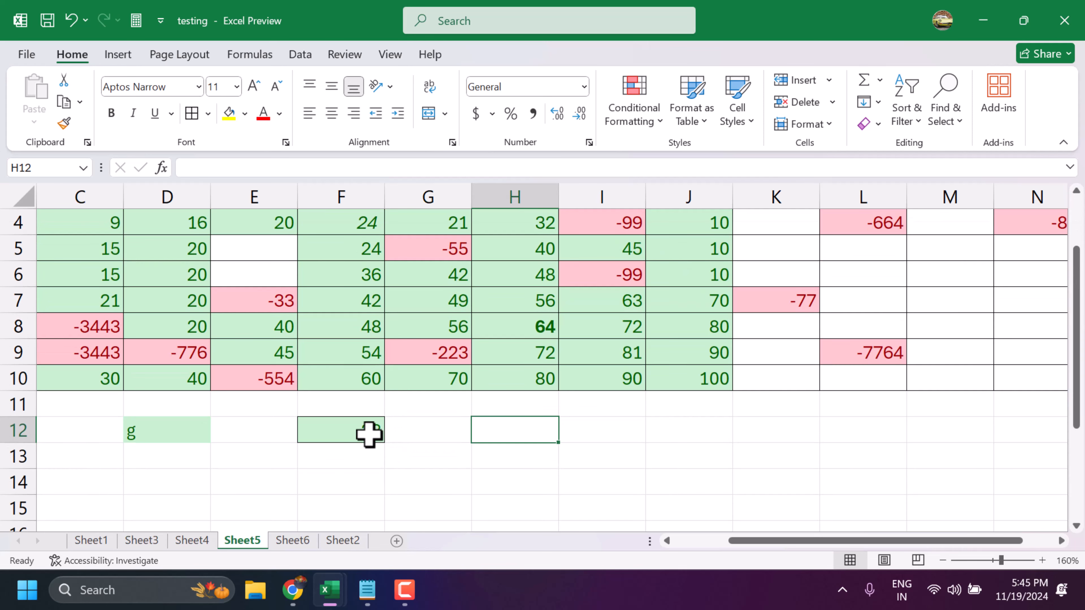
{"action": "left_click", "coordinate": [360, 428]}
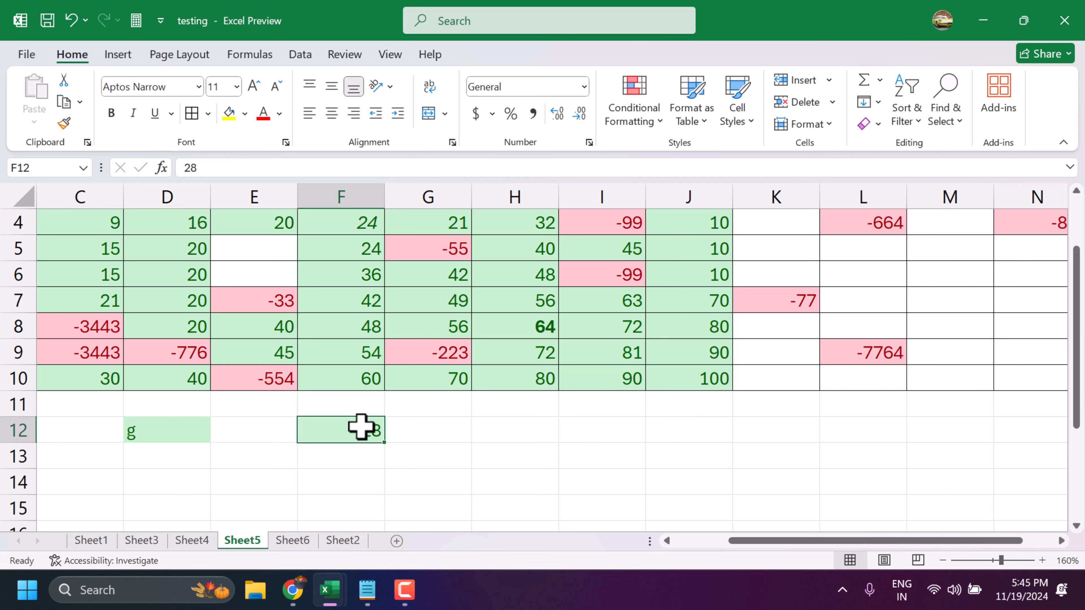
{"action": "key", "text": "ctrl+k"}
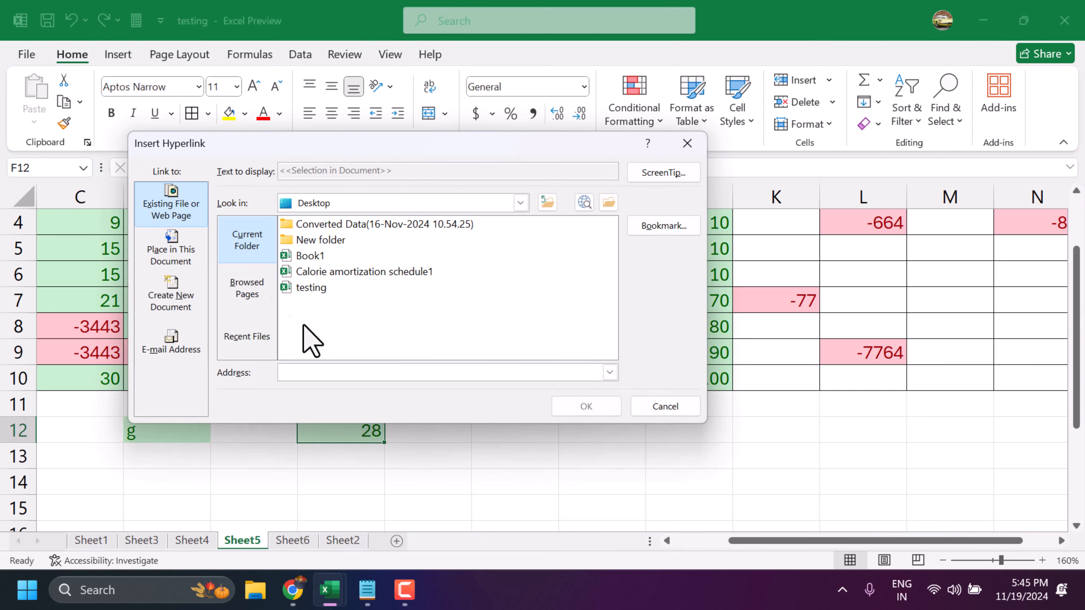
{"action": "left_click", "coordinate": [176, 257]}
{"action": "left_click", "coordinate": [175, 263]}
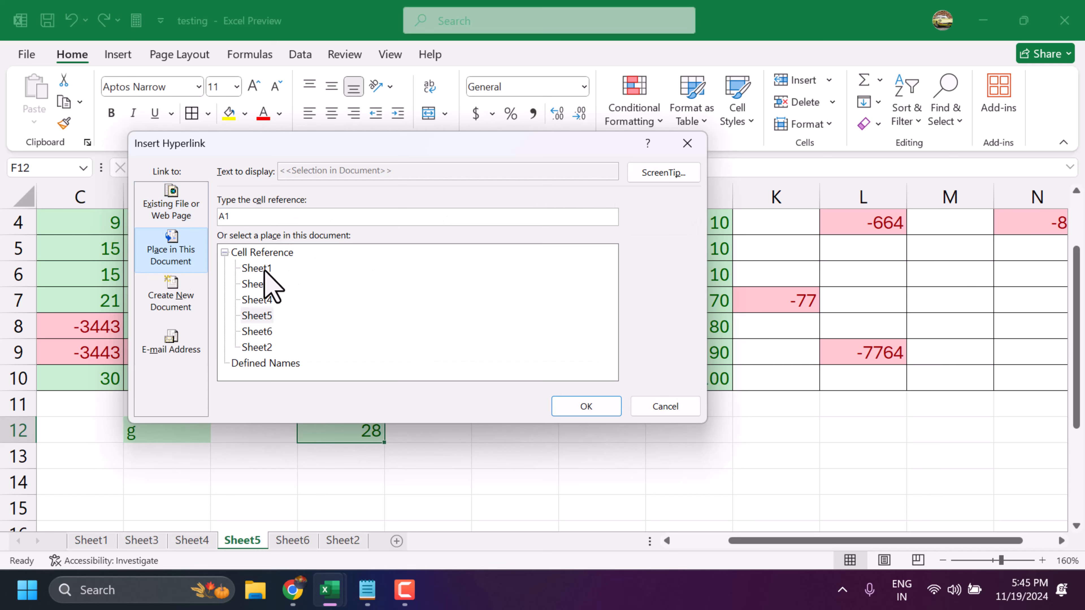
{"action": "left_click", "coordinate": [263, 269]}
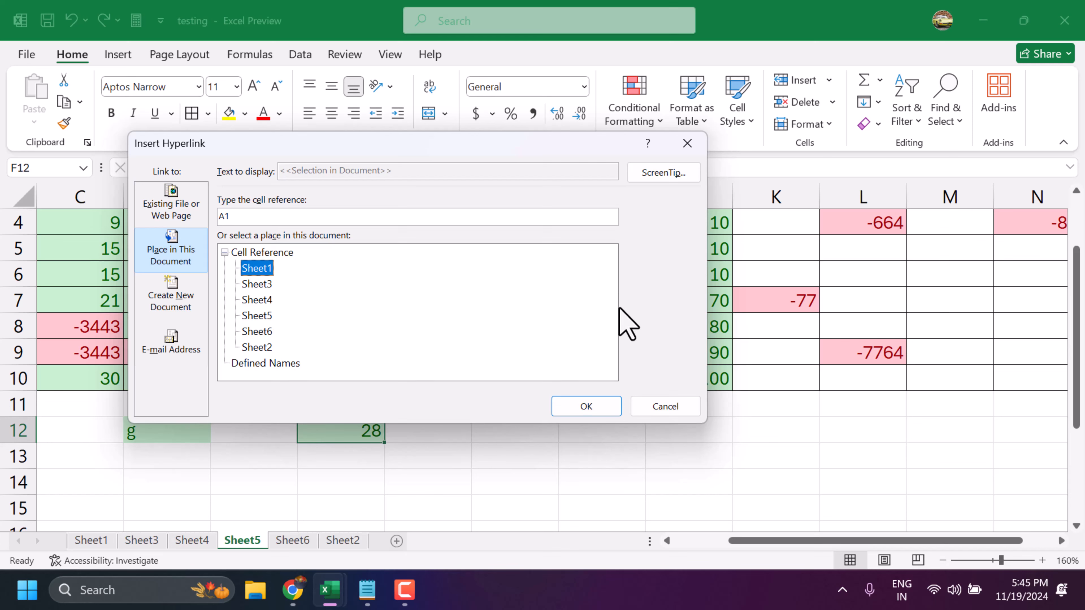
{"action": "left_click", "coordinate": [574, 406]}
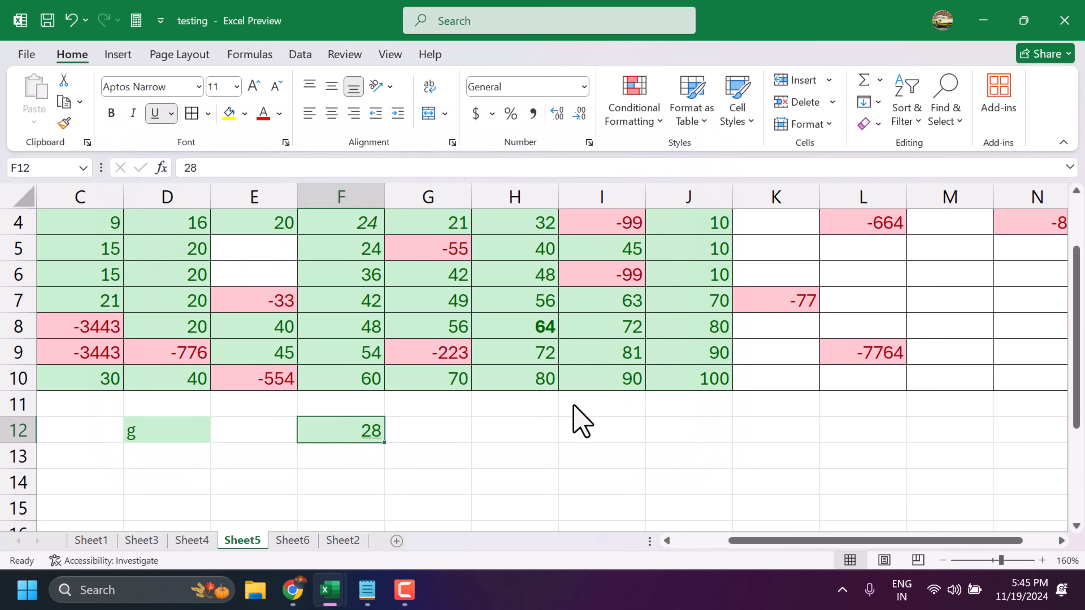
{"action": "left_click", "coordinate": [370, 448]}
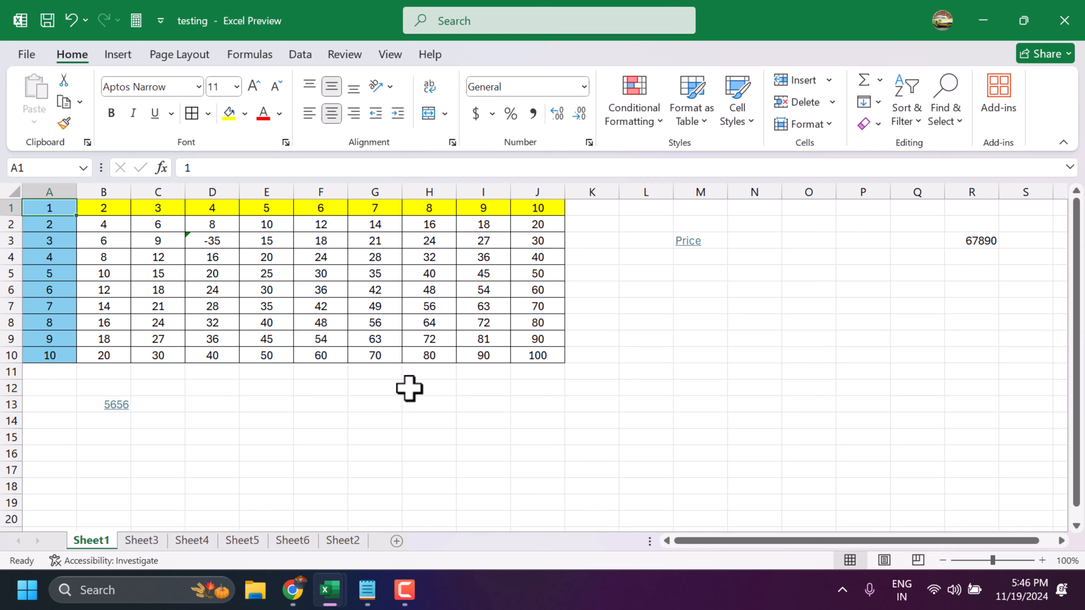
- Create a table from the single empty cell H13 on Sheet1, without marking it as having headers
{"action": "left_click", "coordinate": [407, 411]}
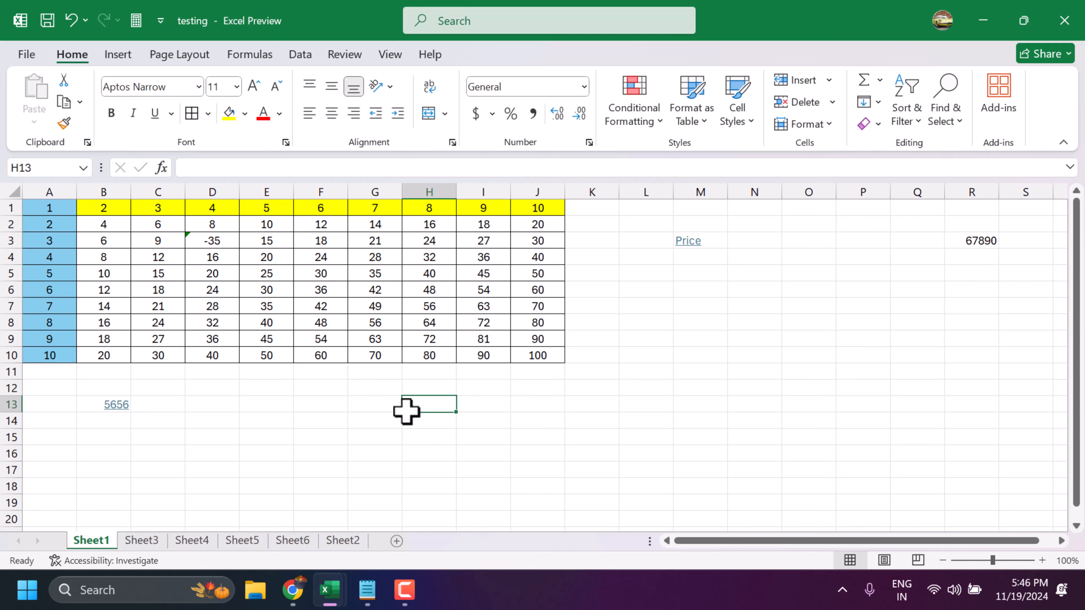
{"action": "key", "text": "ctrl+t"}
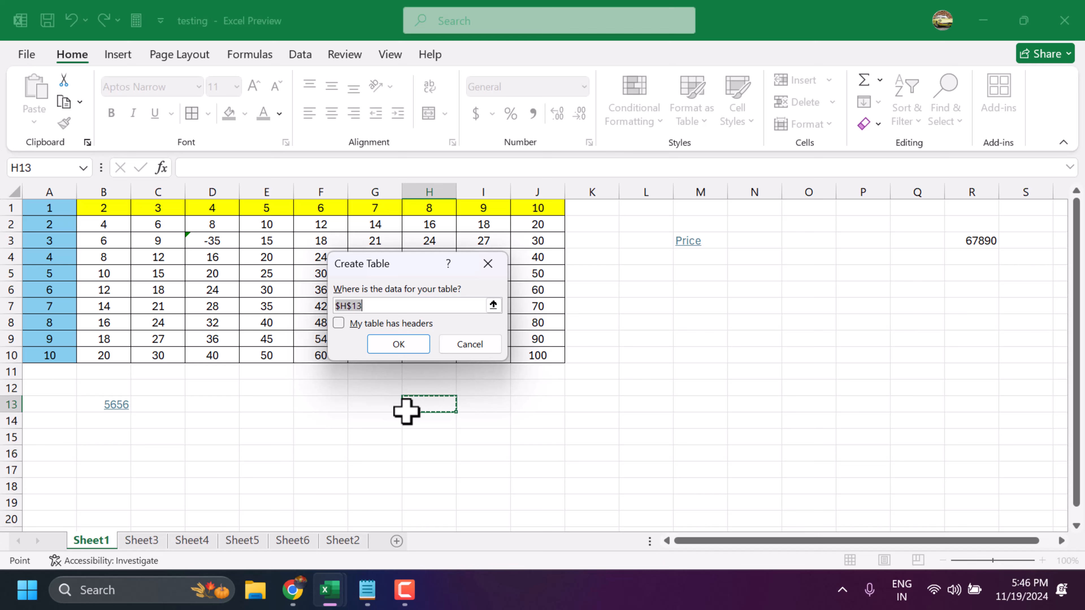
{"action": "left_click", "coordinate": [338, 306]}
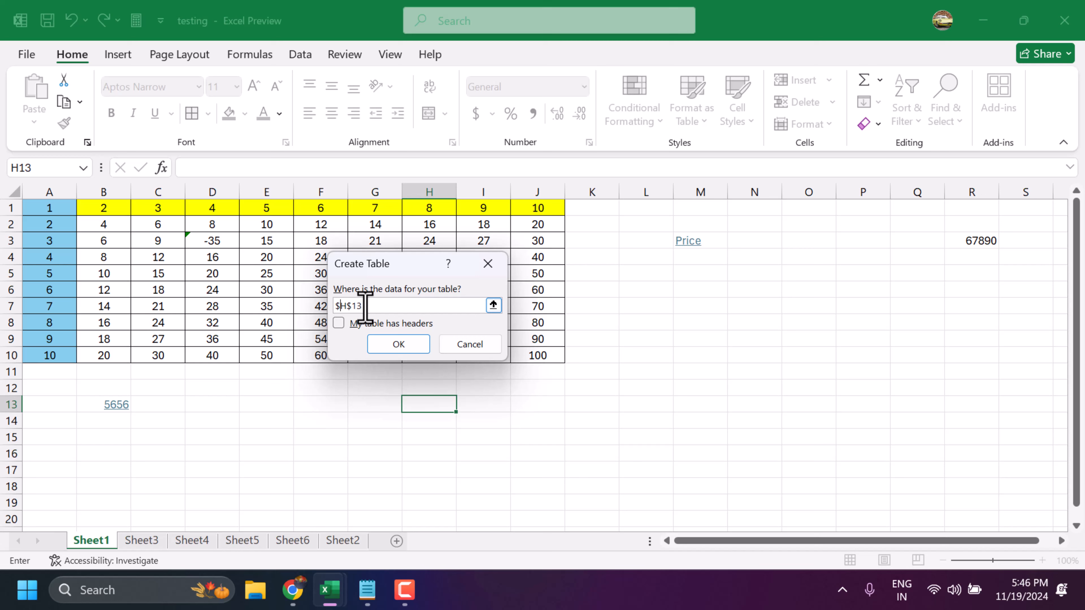
{"action": "key", "text": "Return"}
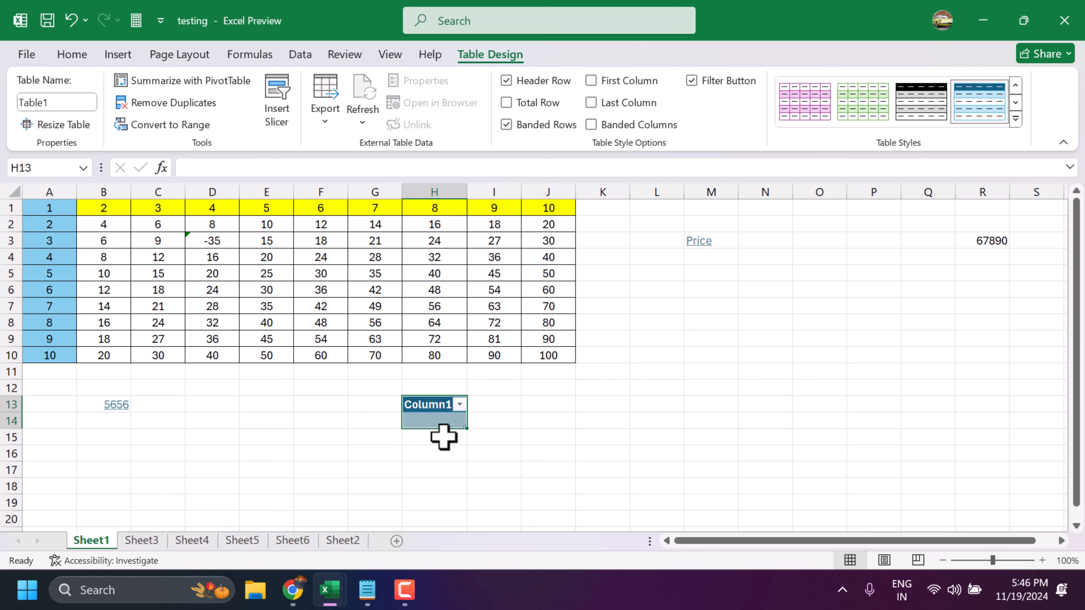
- Convert the number range A1:J10 into a table with headers
{"action": "left_click_drag", "start_coordinate": [47, 209], "coordinate": [543, 348]}
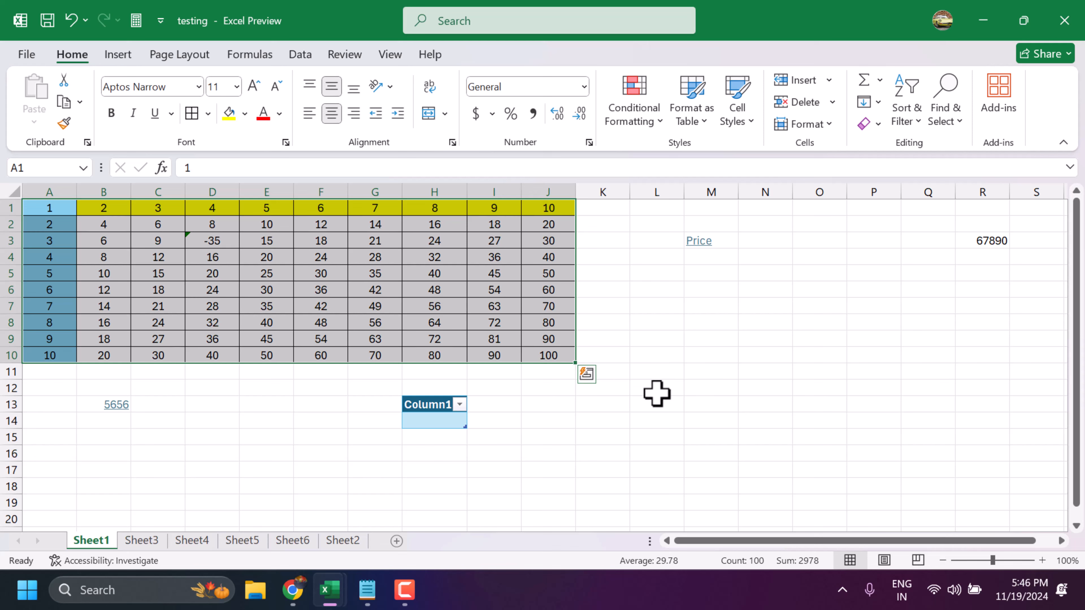
{"action": "key", "text": "ctrl+t"}
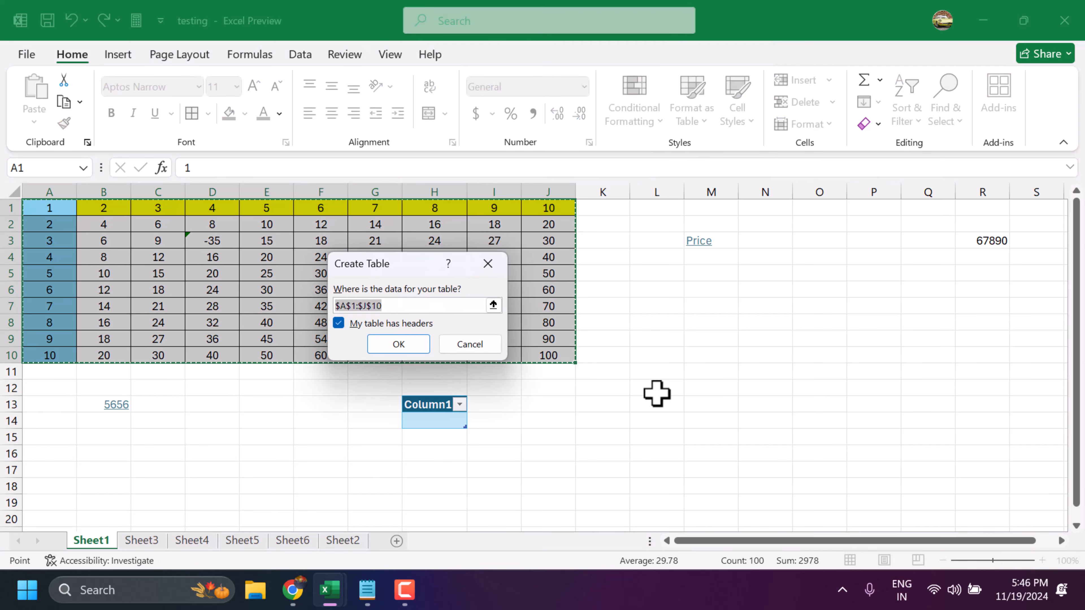
{"action": "key", "text": "Return"}
{"action": "left_click", "coordinate": [657, 322]}
- View the sort and filter options of the column headed 7 and close them without filtering
{"action": "left_click", "coordinate": [395, 208]}
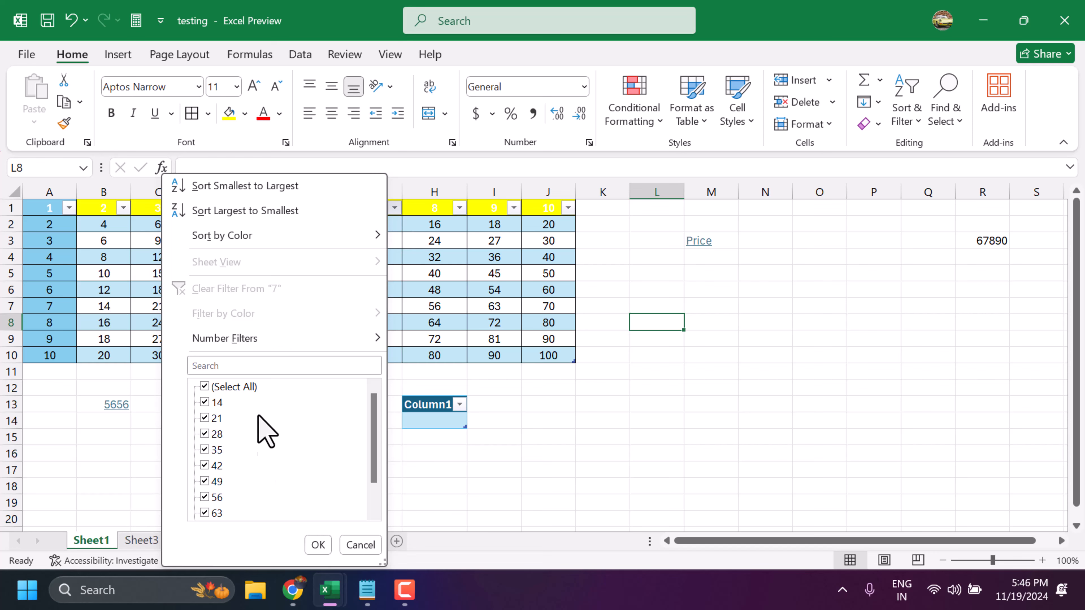
{"action": "left_click", "coordinate": [358, 546]}
{"action": "left_click", "coordinate": [610, 348]}
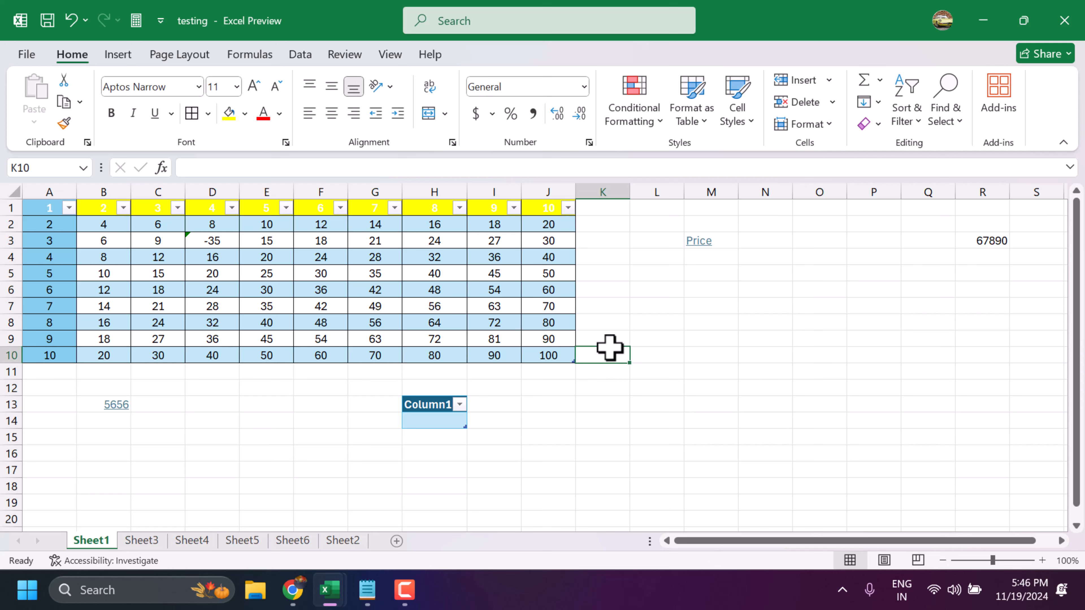
- Create five new blank workbooks
{"action": "left_click", "coordinate": [657, 321]}
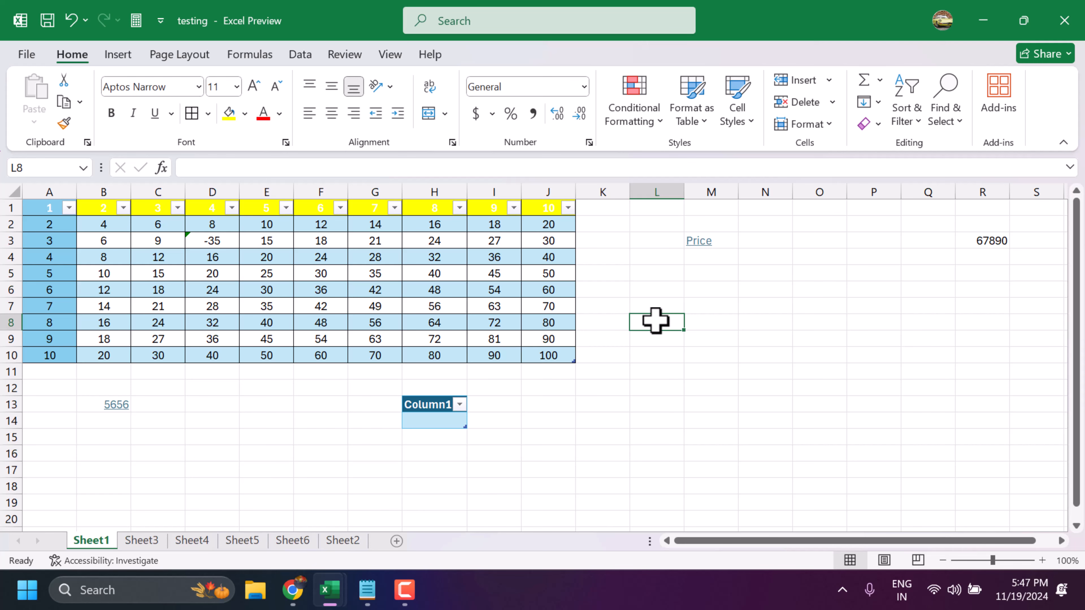
{"action": "key", "text": "ctrl+n"}
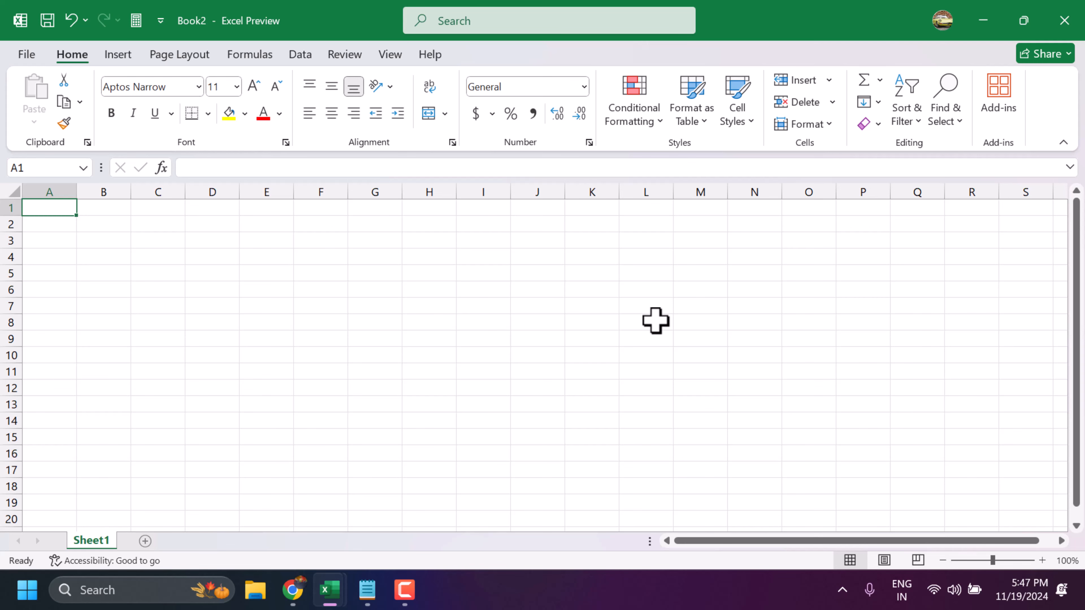
{"action": "key", "text": "ctrl+n"}
{"action": "key", "text": "ctrl+n"}
{"action": "key", "text": "ctrl+n"}
{"action": "key", "text": "ctrl+n"}
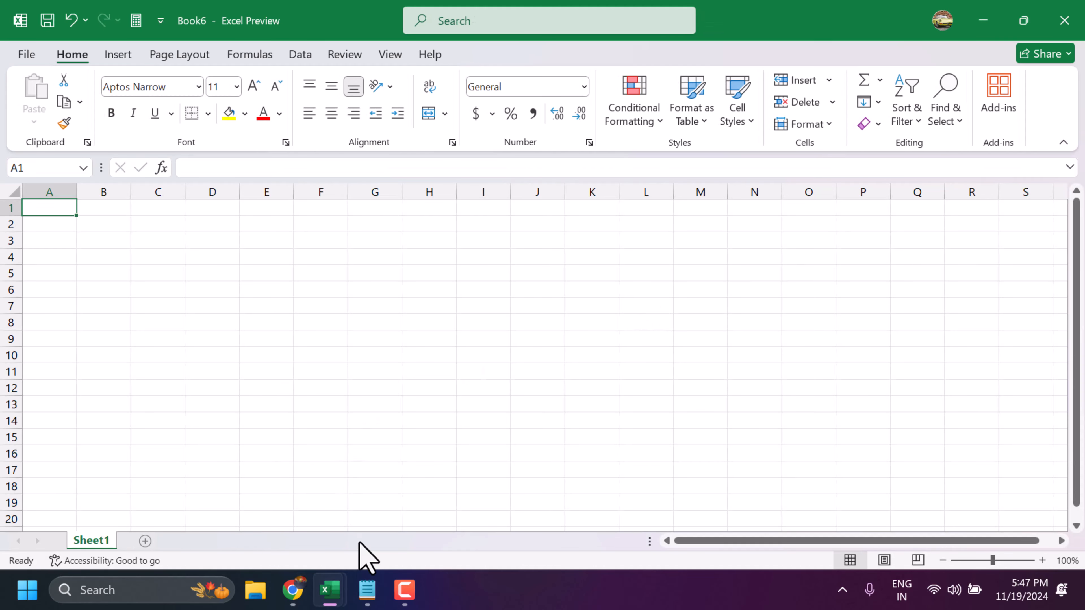
- Open the recent workbook Calorie amortization schedule1 from the Book6 window
{"action": "mouse_move", "coordinate": [349, 588]}
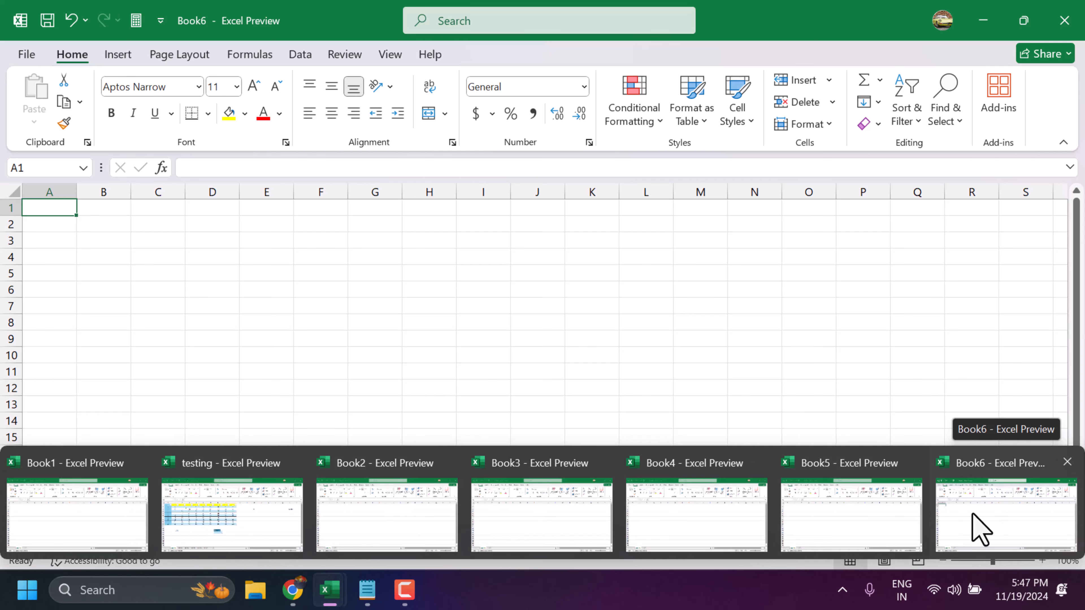
{"action": "left_click", "coordinate": [976, 530]}
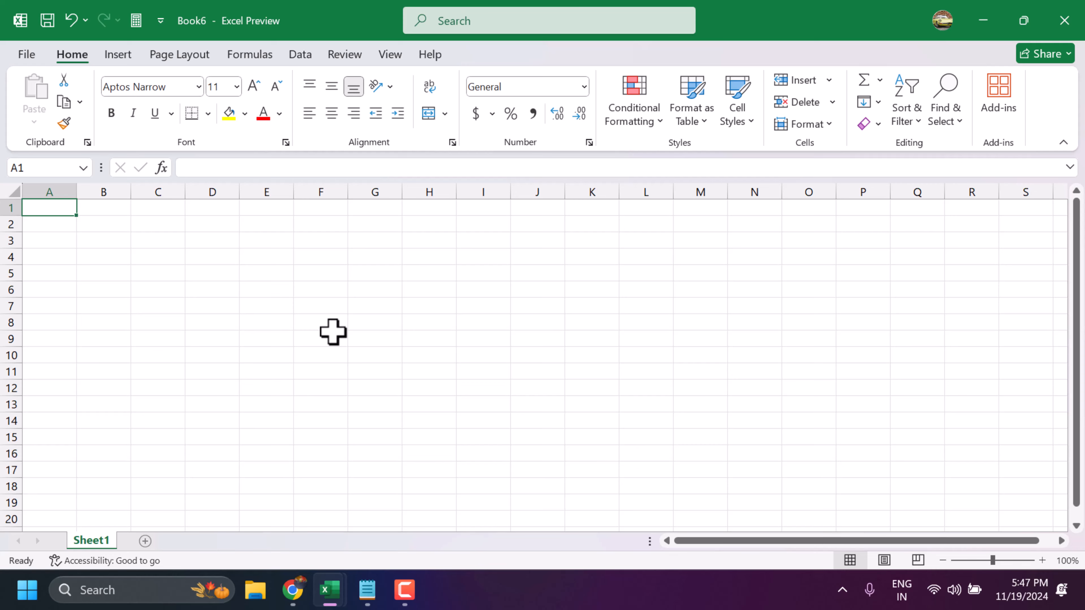
{"action": "key", "text": "ctrl+o"}
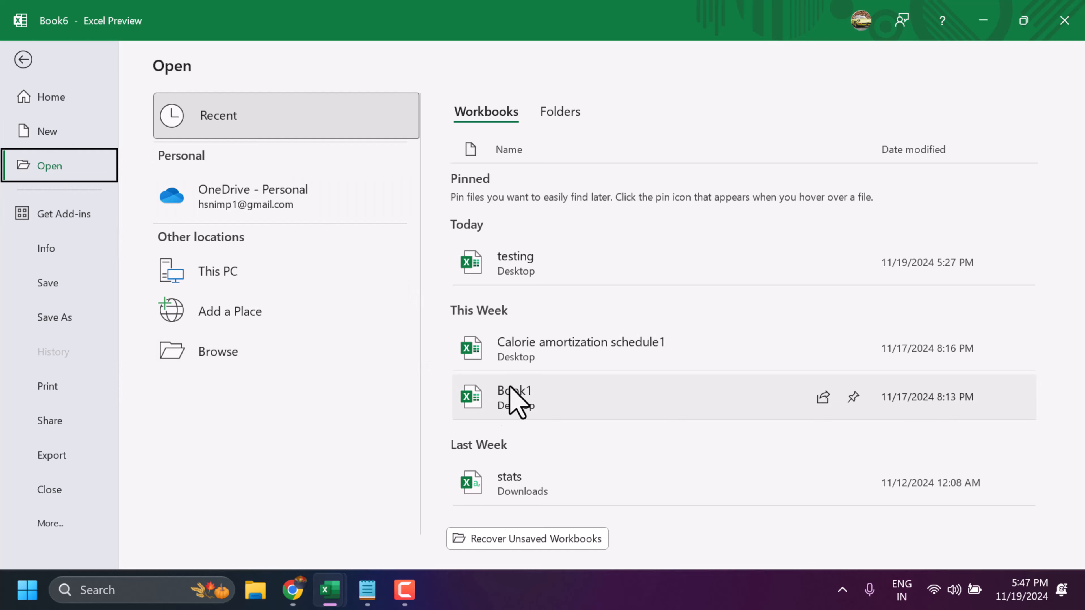
{"action": "left_click", "coordinate": [547, 354]}
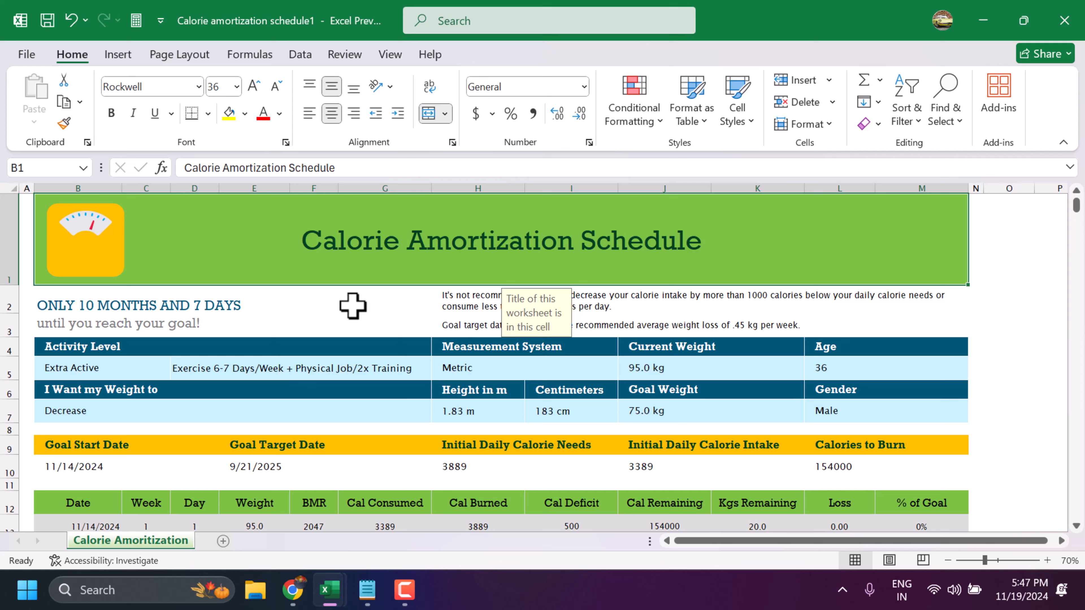
- Start printing the Calorie Amortization Schedule to Microsoft Print to PDF, and cancel without saving the output file
{"action": "key", "text": "ctrl+p"}
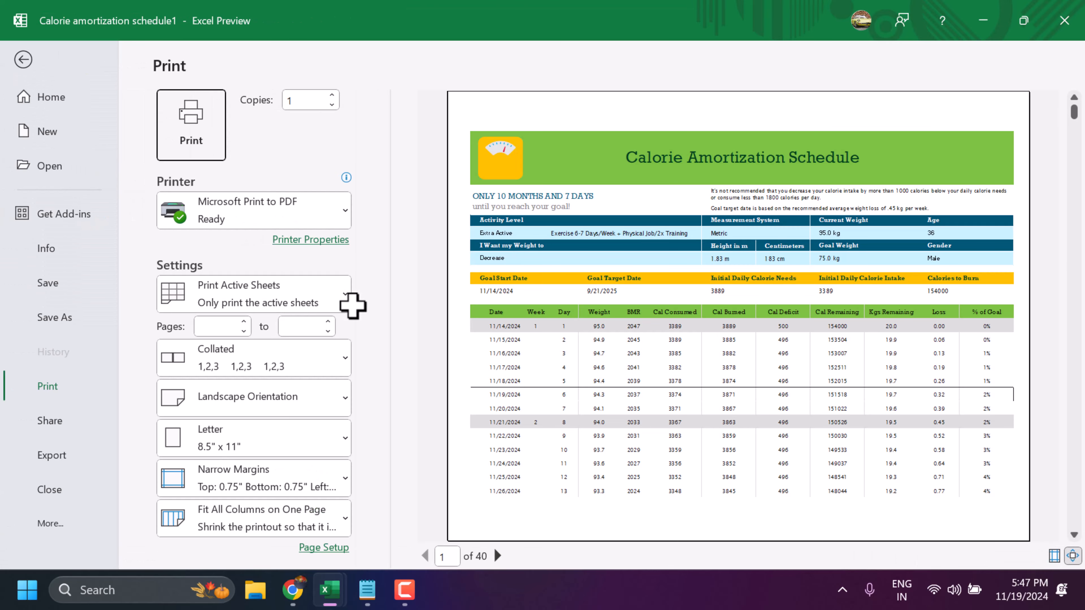
{"action": "key", "text": "Return"}
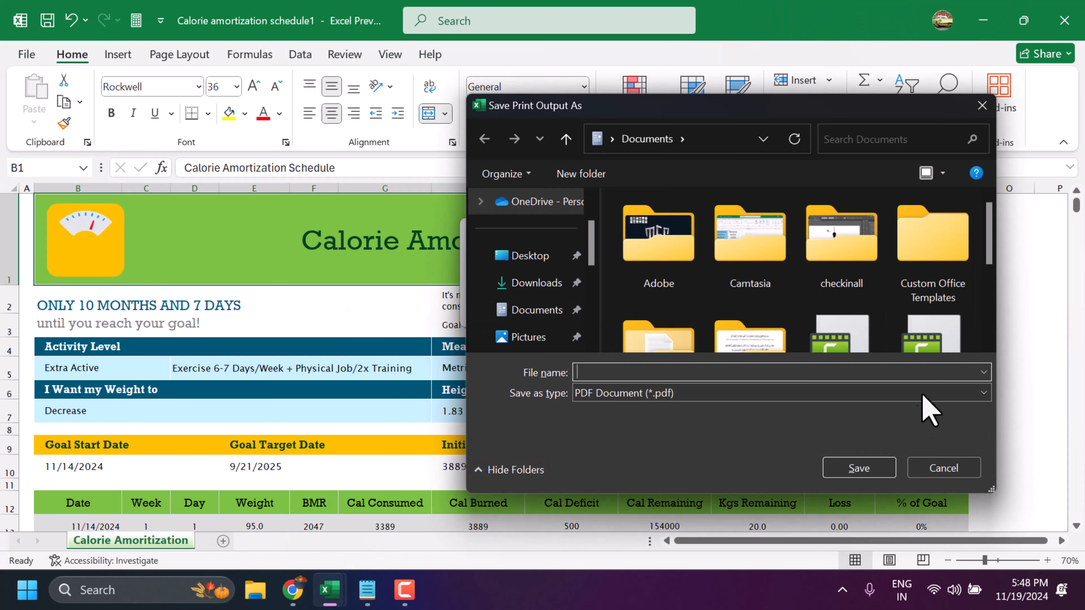
{"action": "left_click", "coordinate": [956, 470]}
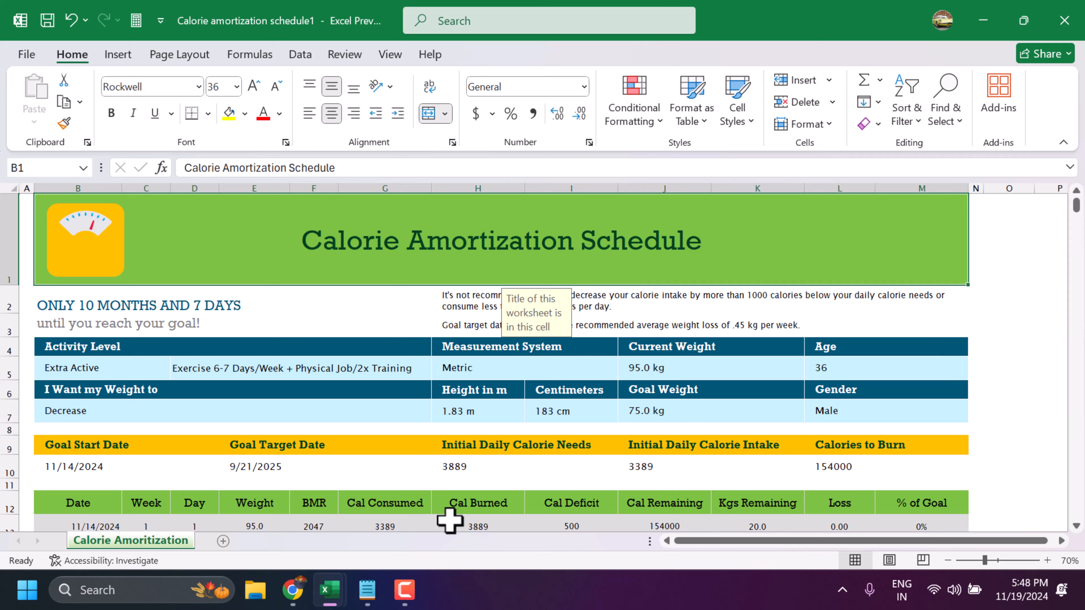
- Switch to the Book3 workbook and enter the letter s in cell A1
{"action": "mouse_move", "coordinate": [338, 590]}
{"action": "left_click", "coordinate": [471, 534]}
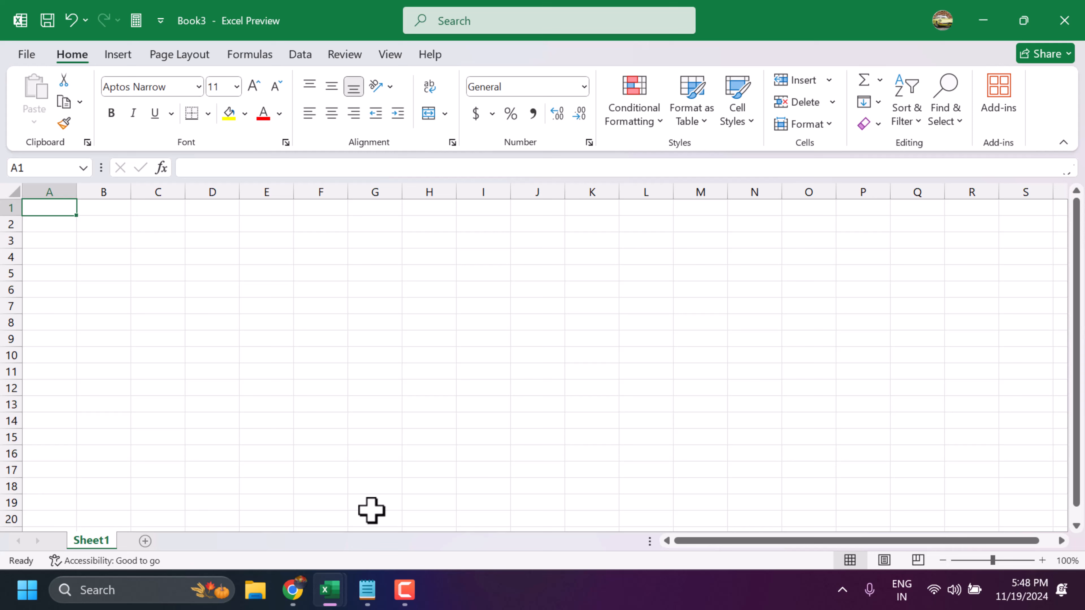
{"action": "type", "text": "s"}
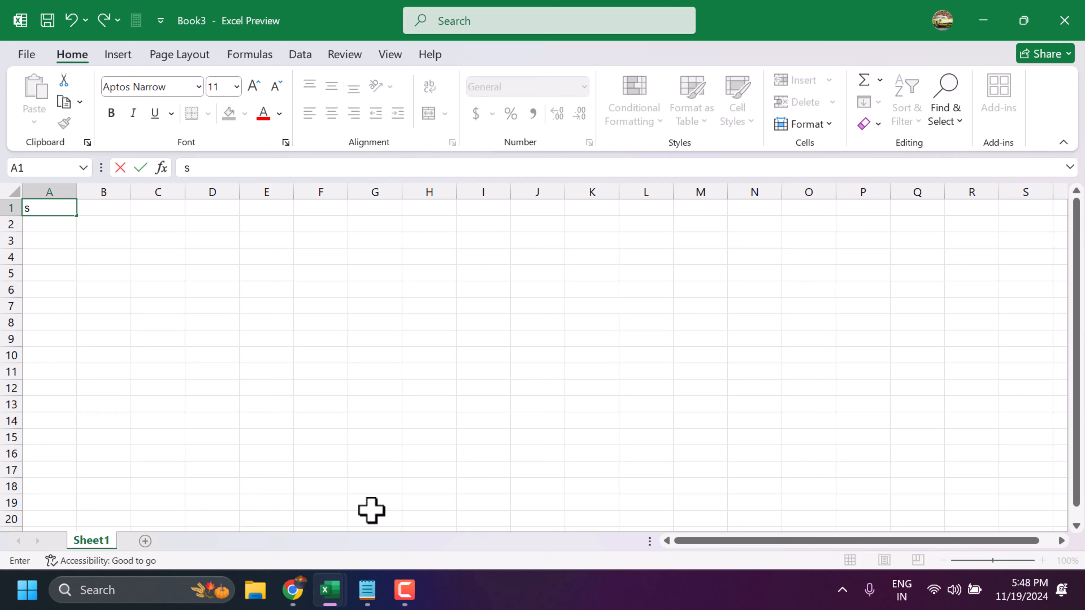
- Call up the save dialog for Book3 and the Create Table dialog for cell A1, cancelling each one
{"action": "key", "text": "ctrl+s"}
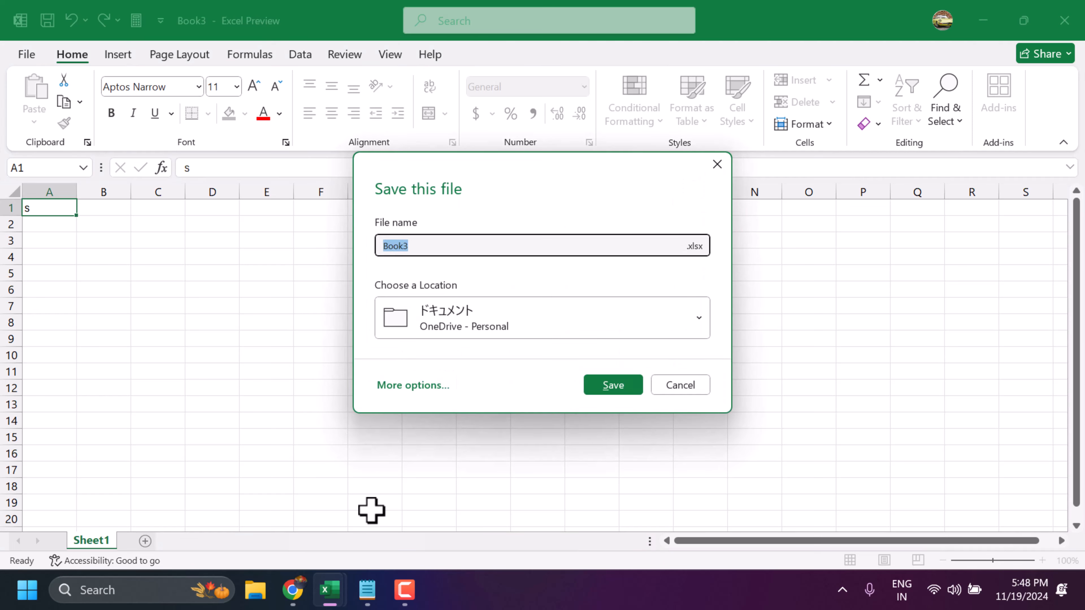
{"action": "left_click", "coordinate": [675, 387]}
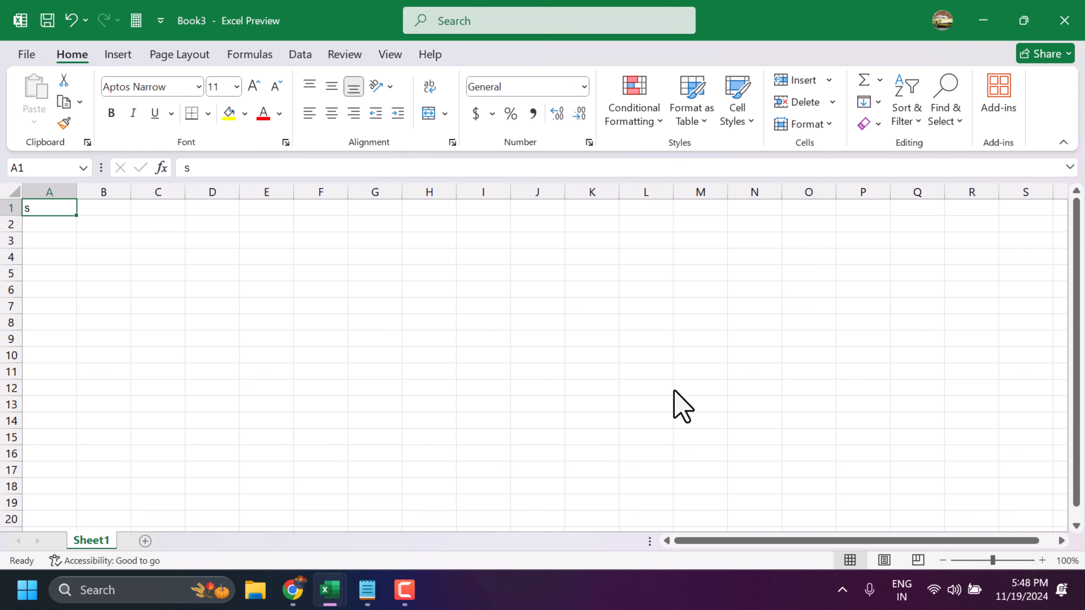
{"action": "key", "text": "ctrl+t"}
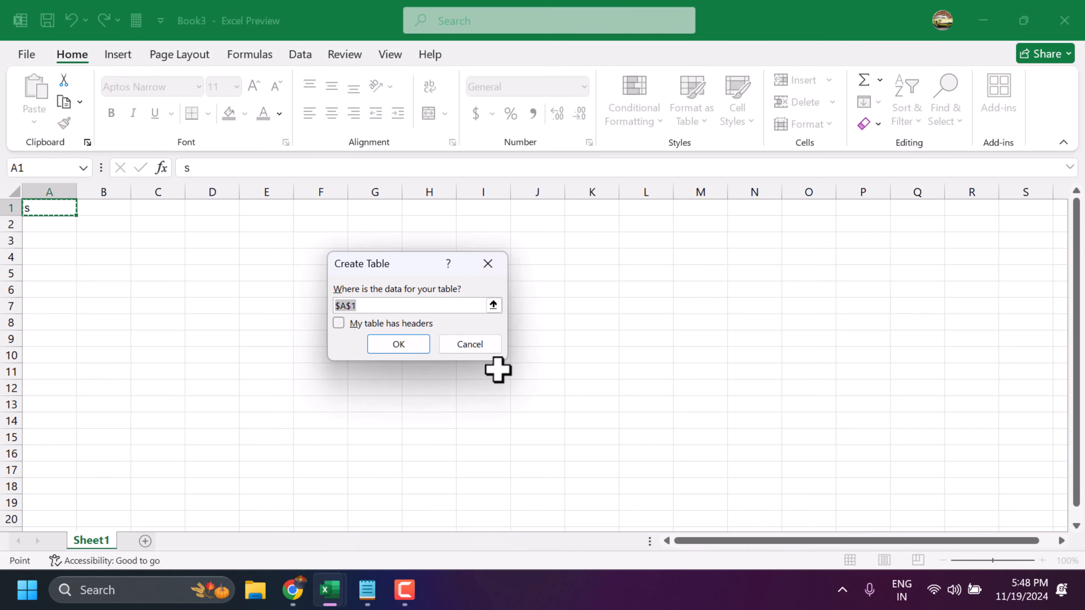
{"action": "left_click", "coordinate": [464, 348]}
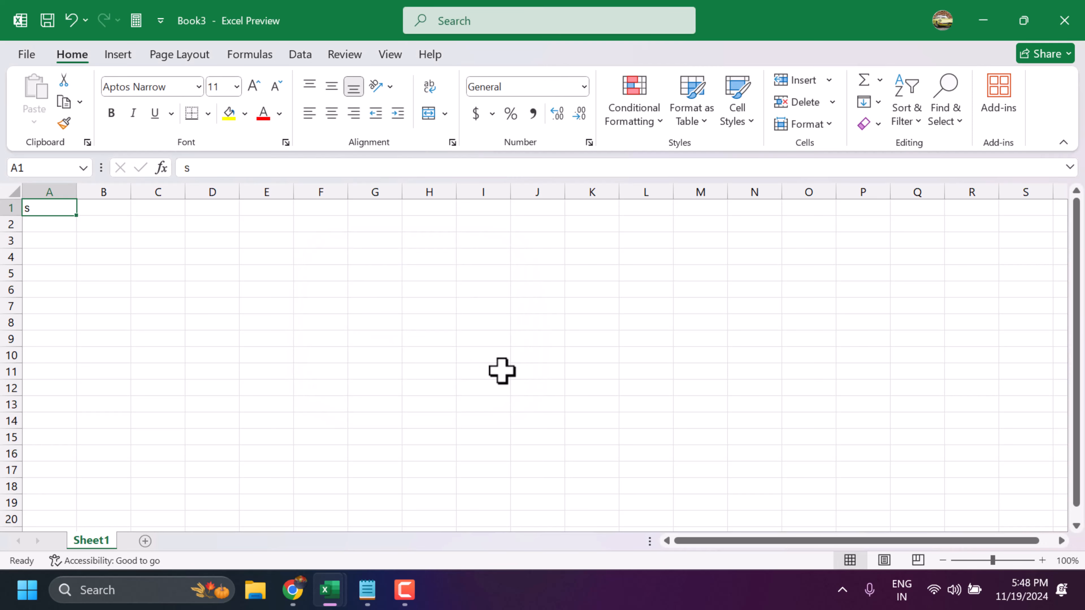
- Underline cell A1 in Book3, and toggle underlining on and off for cell E5 in the testing workbook
{"action": "key", "text": "ctrl+u"}
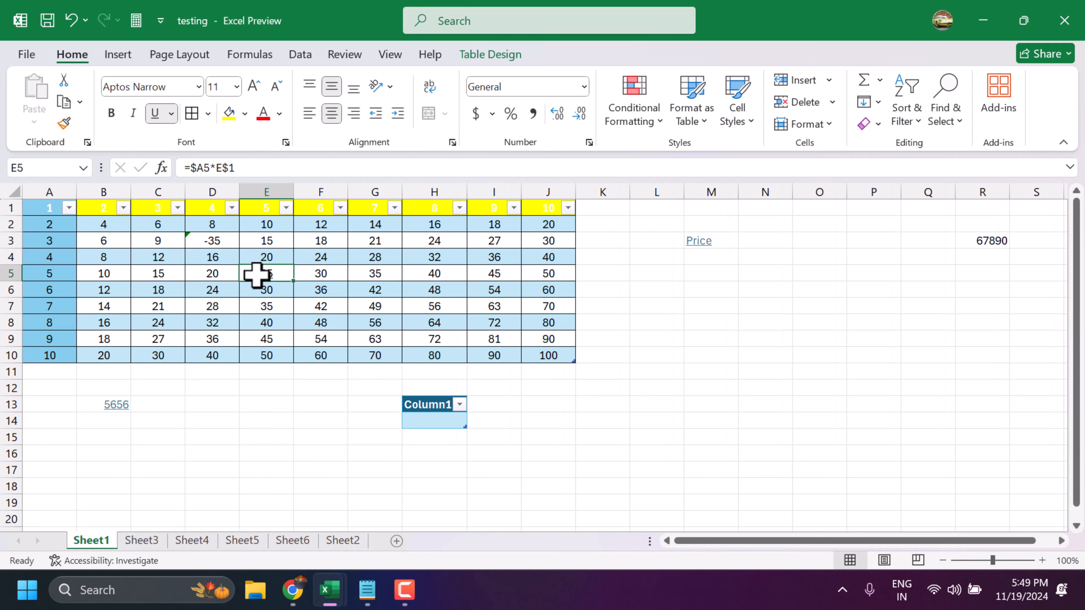
{"action": "key", "text": "ctrl+u"}
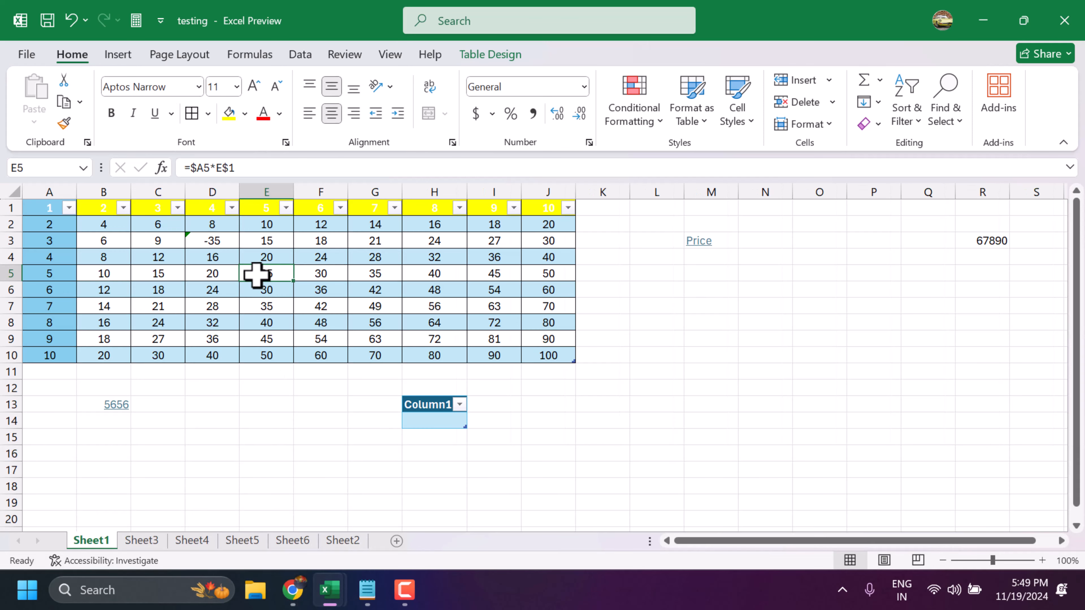
{"action": "key", "text": "ctrl+u"}
{"action": "key", "text": "ctrl+u"}
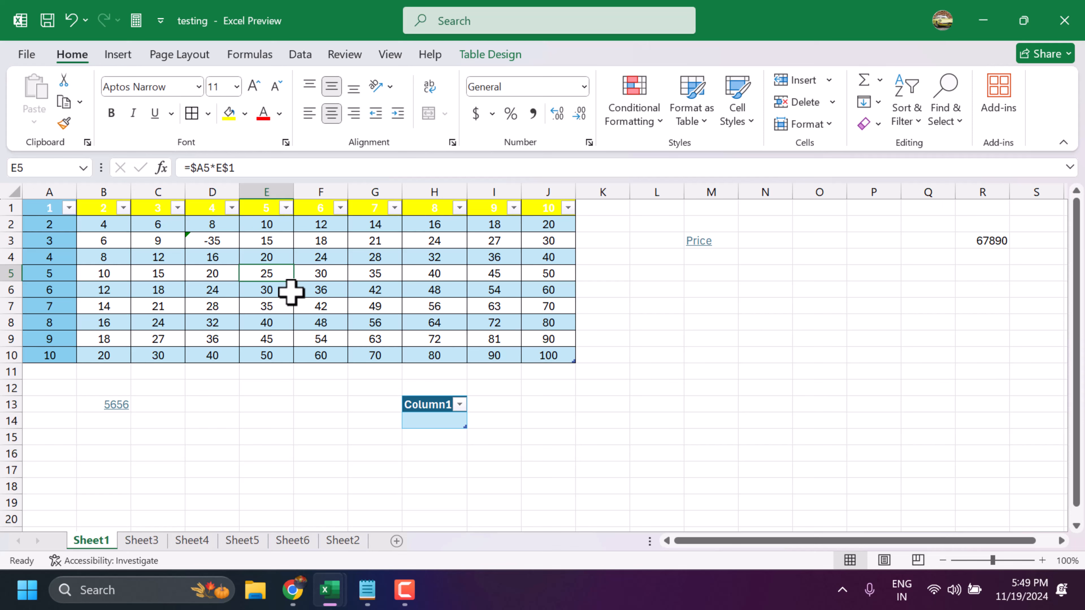
- Start closing the testing workbook and cancel at the save prompt to keep it open
{"action": "key", "text": "alt+F4"}
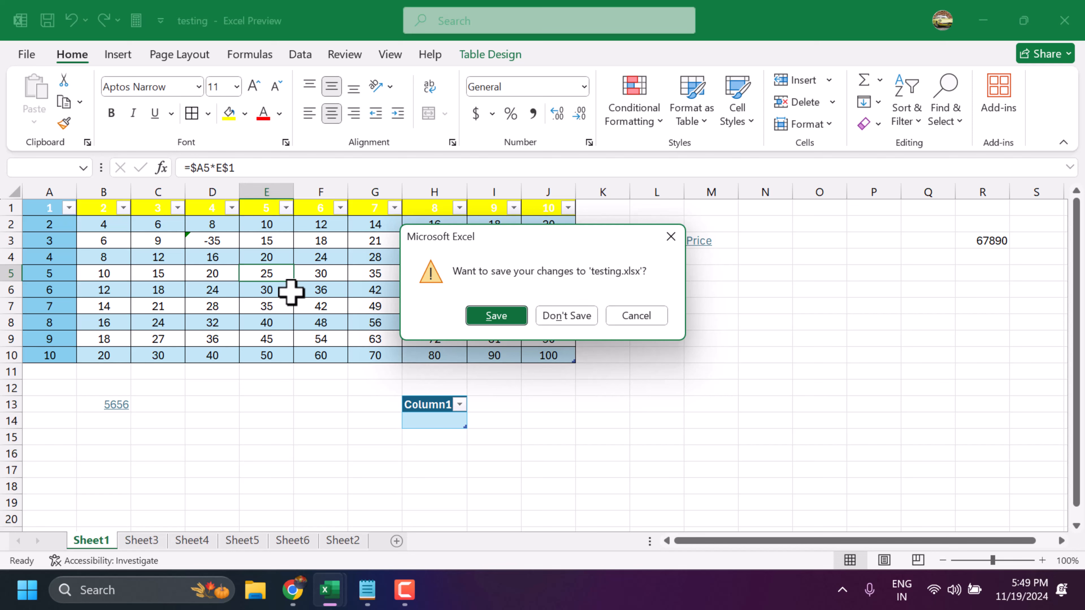
{"action": "left_click", "coordinate": [655, 316]}
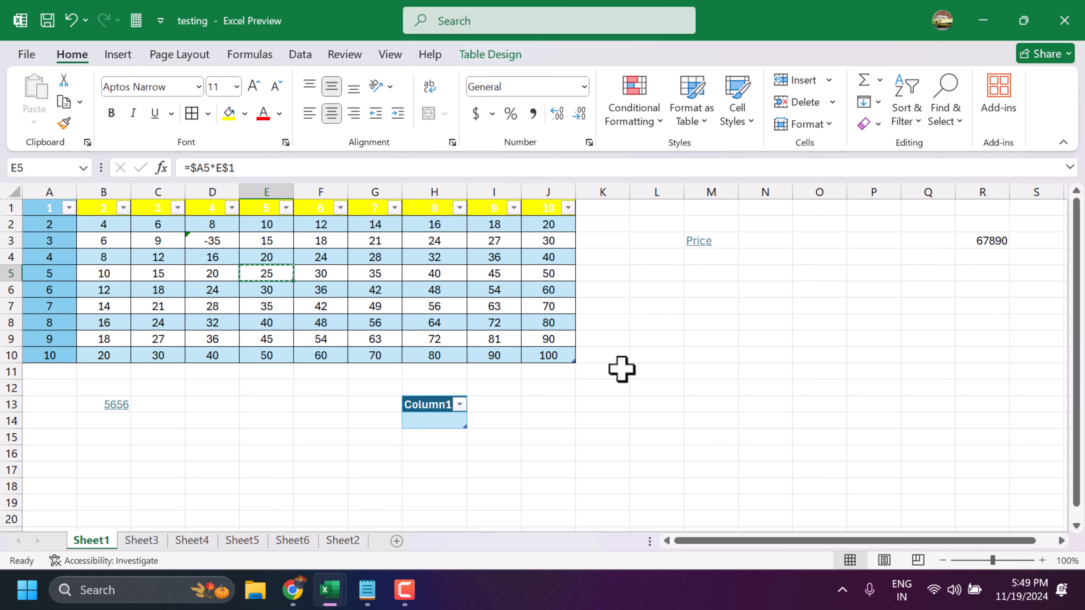
- Copy and underline cell E5 in the number table, and select the empty cell L7
{"action": "key", "text": "ctrl+c"}
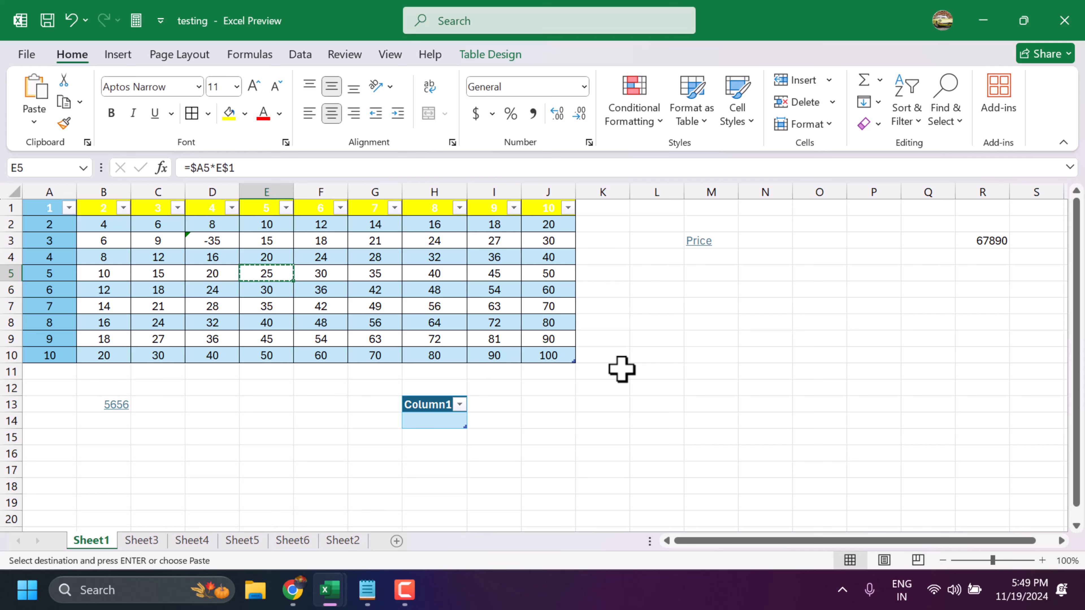
{"action": "key", "text": "ctrl+u"}
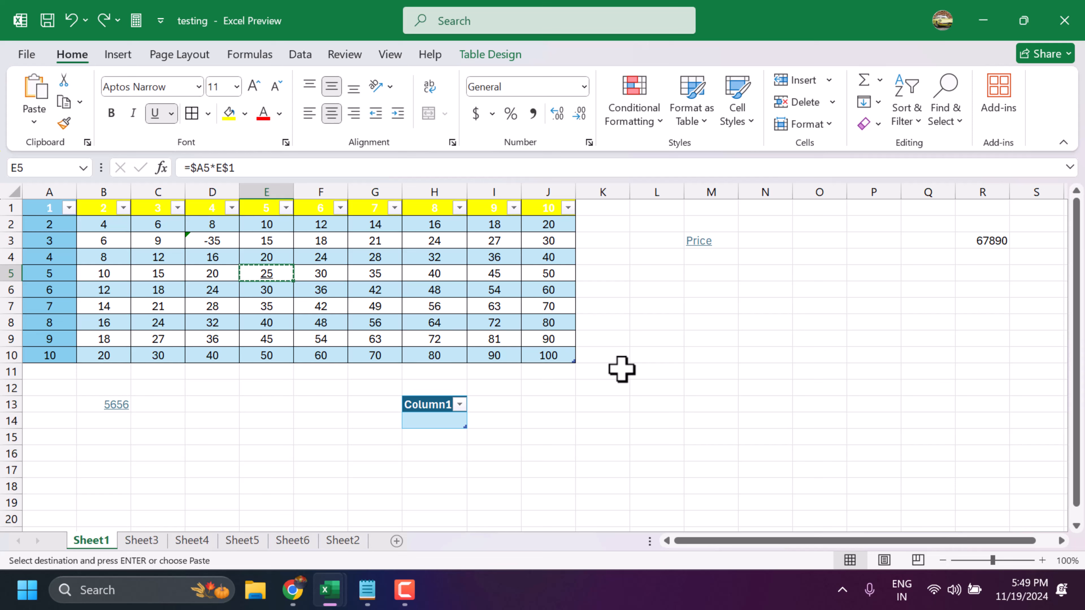
{"action": "left_click", "coordinate": [273, 406]}
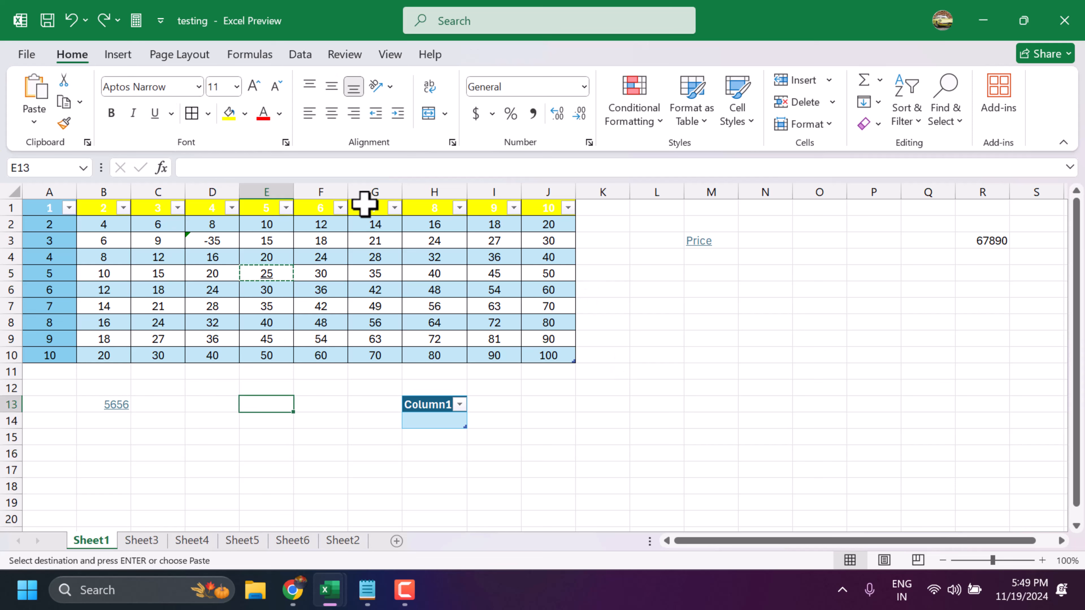
{"action": "left_click", "coordinate": [653, 305]}
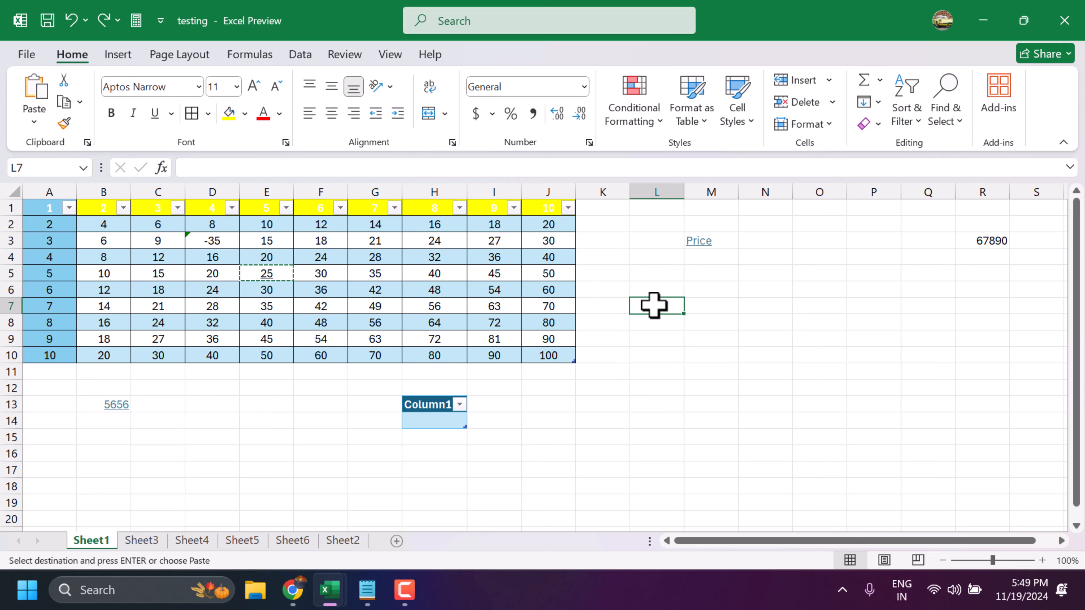